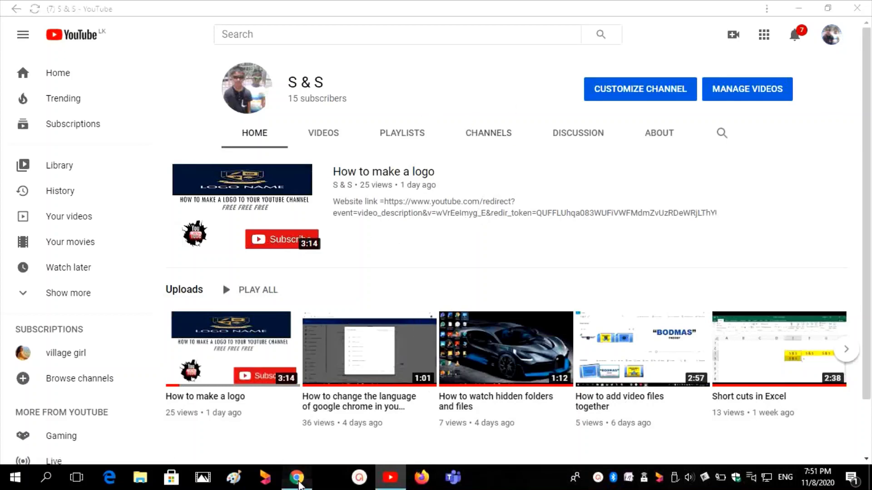
# Step: Search Google in Chrome for 'poster my wall' and open the PosterMyWall website
pyautogui.click(295, 477)
pyautogui.click(342, 267)
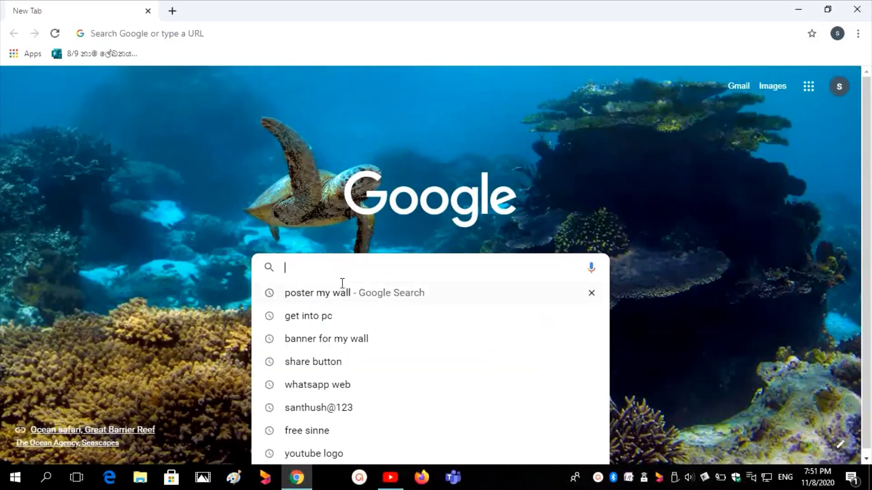
pyautogui.click(339, 294)
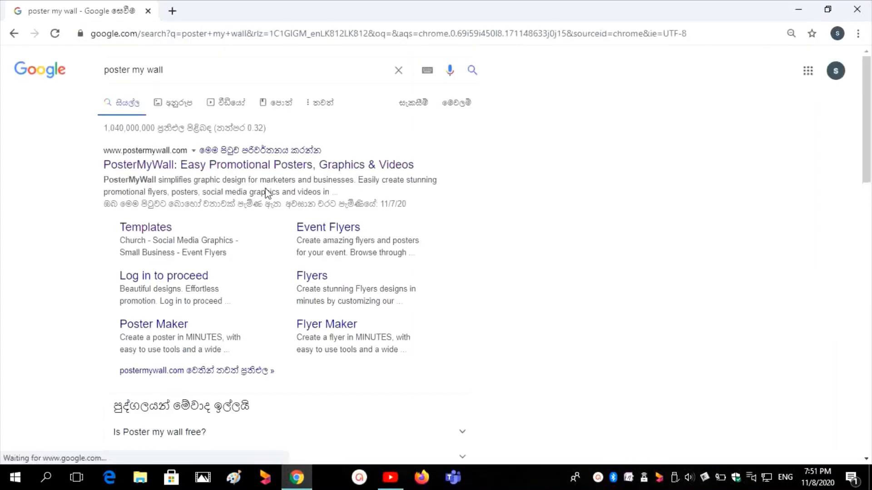
pyautogui.click(288, 167)
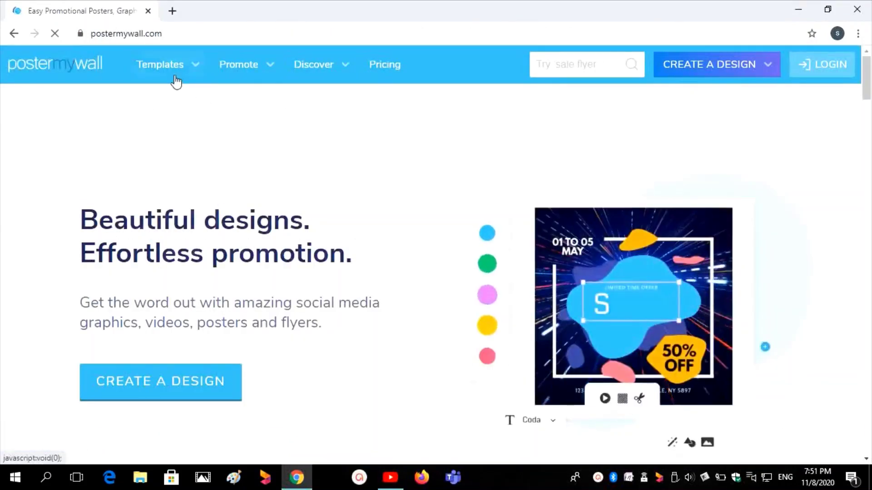
# Step: Browse all template sizes and open the YouTube Channel Art templates page
pyautogui.moveTo(175, 82)
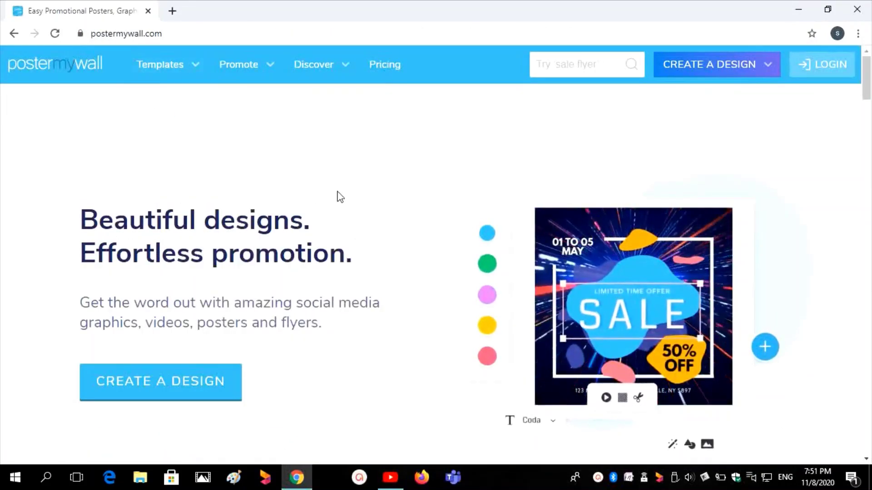
pyautogui.moveTo(168, 62)
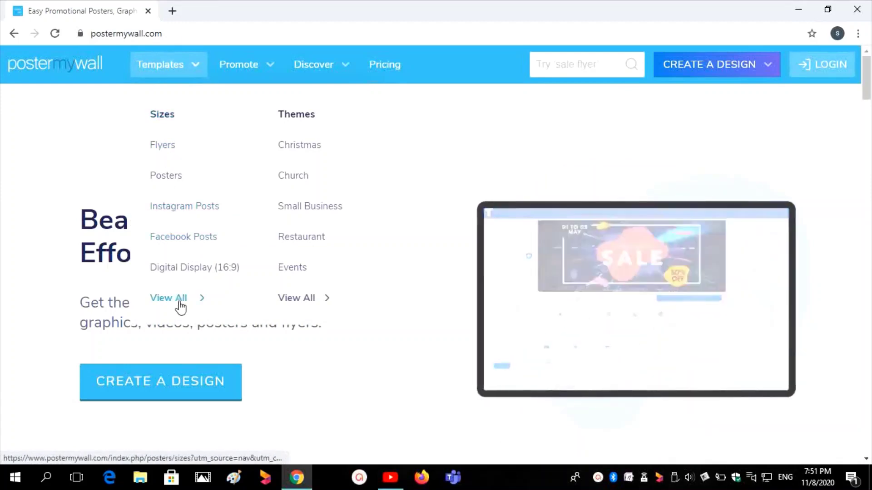
pyautogui.click(180, 307)
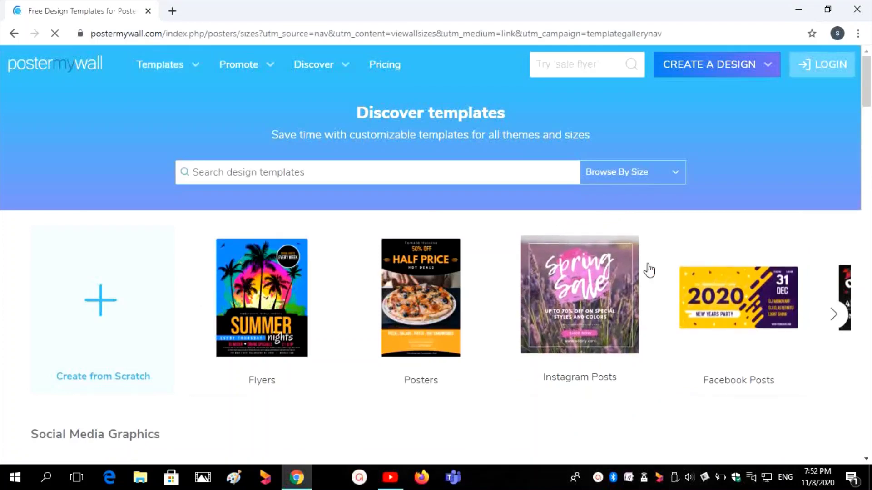
pyautogui.click(829, 324)
pyautogui.click(829, 322)
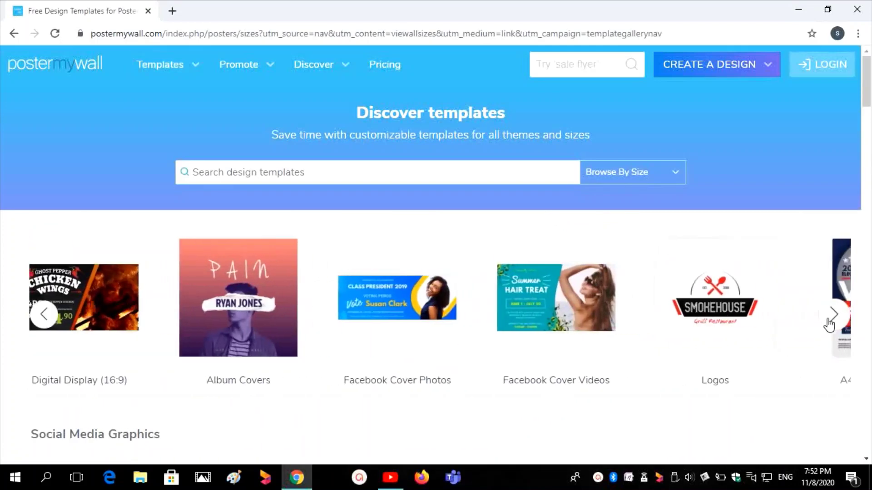
pyautogui.click(829, 321)
pyautogui.click(828, 321)
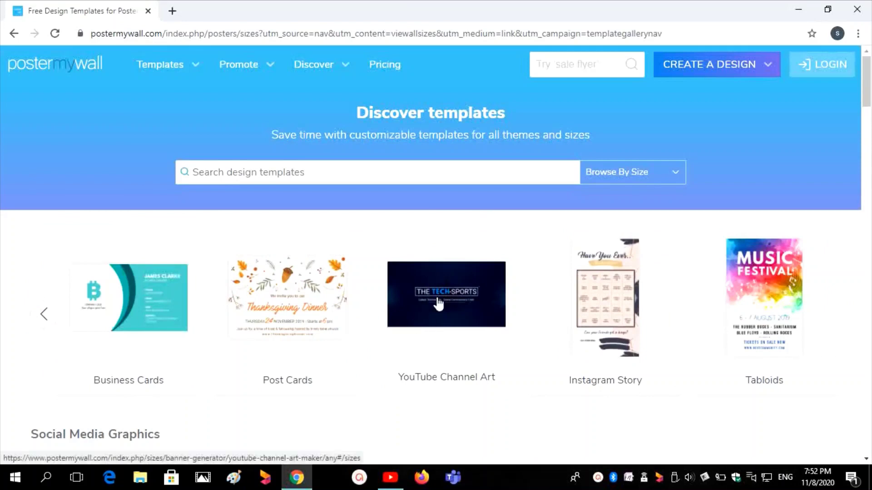
pyautogui.click(434, 316)
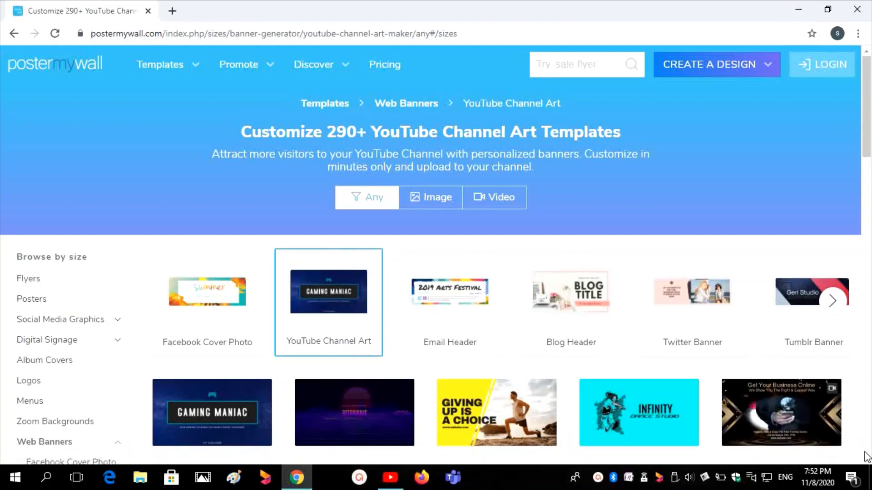
# Step: Preview the neon TunnelMotions template and open it (2560 × 1440 px) for customizing
pyautogui.scroll(-15, 867, 456)
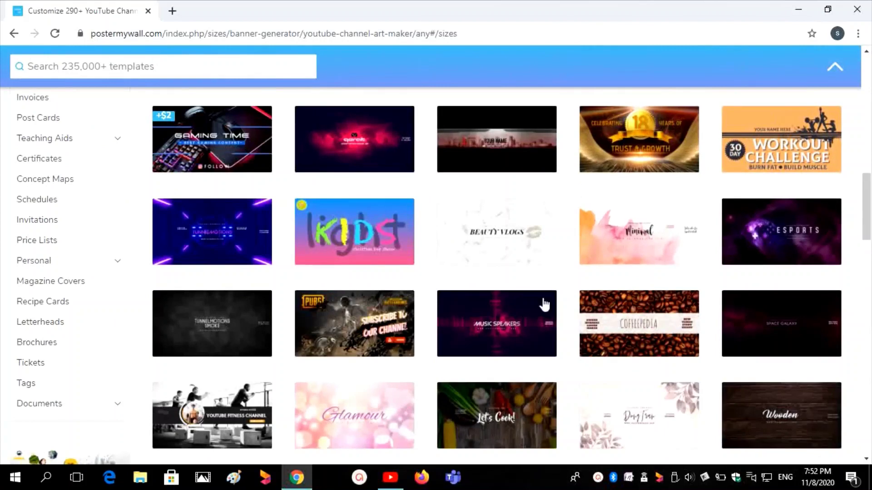
pyautogui.click(213, 243)
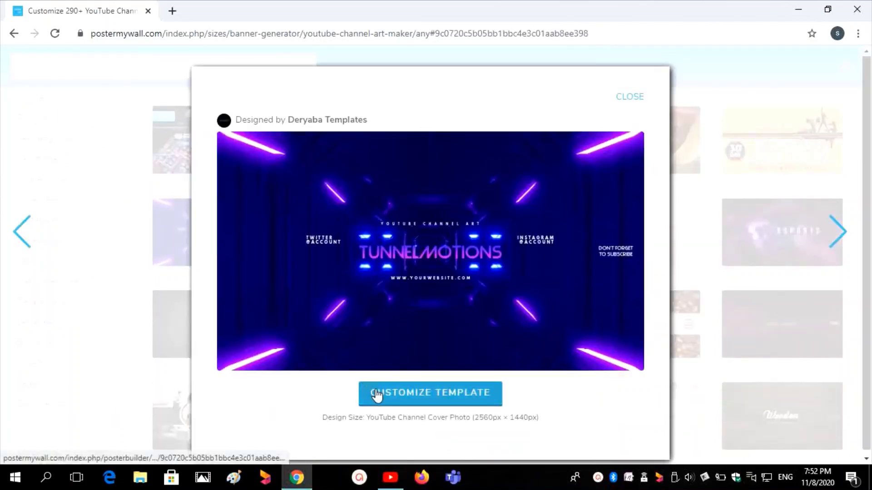
pyautogui.click(404, 400)
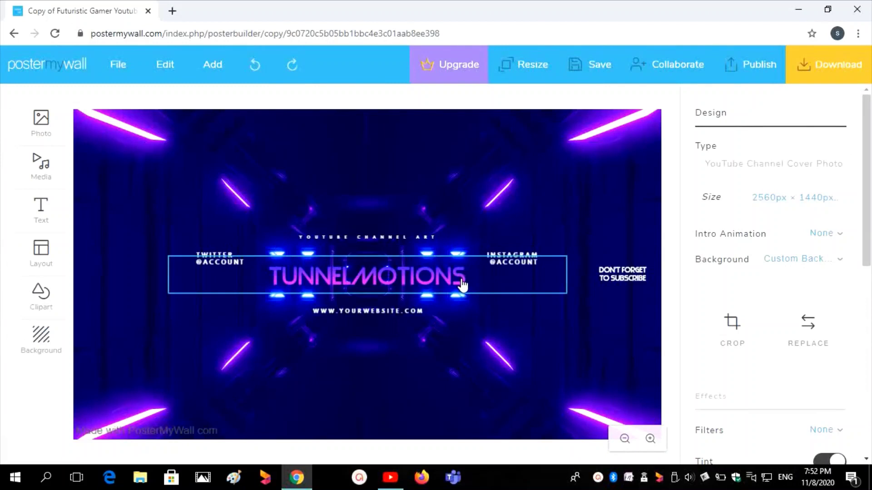
# Step: Replace the TUNNELMOTIONS title with two lines: 'NEW TECH' and 'NEW STUDIES'
pyautogui.click(462, 285)
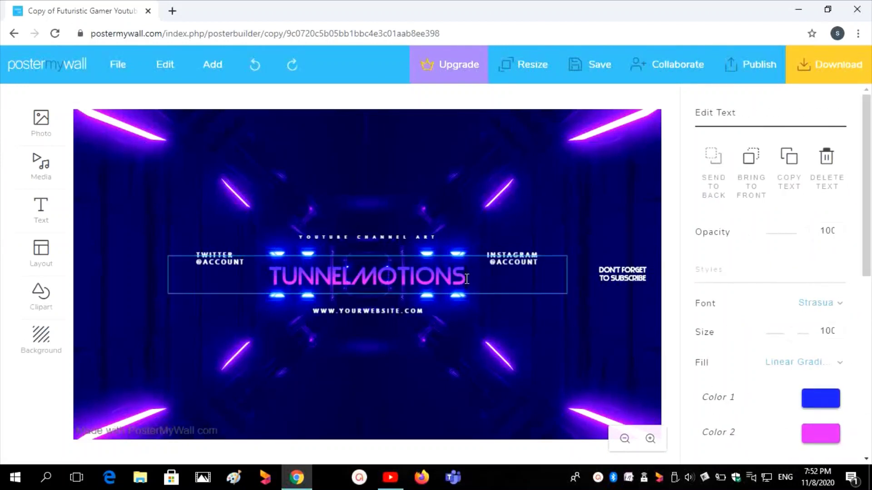
pyautogui.press('BackSpace')
pyautogui.press('BackSpace')
pyautogui.press('BackSpace')
pyautogui.press('BackSpace')
pyautogui.press('BackSpace')
pyautogui.press('BackSpace')
pyautogui.press('BackSpace')
pyautogui.press('BackSpace')
pyautogui.press('BackSpace')
pyautogui.press('BackSpace')
pyautogui.press('BackSpace')
pyautogui.press('BackSpace')
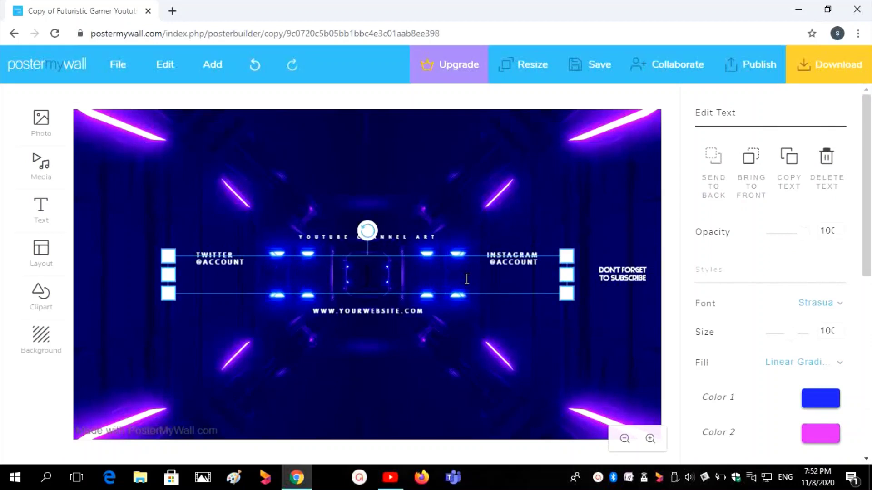
pyautogui.write('N')
pyautogui.write('EW')
pyautogui.write('IT')
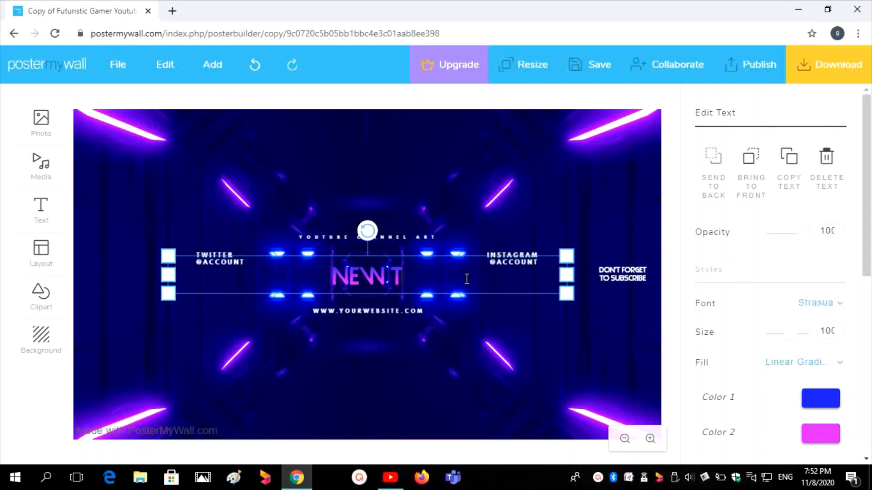
pyautogui.write('ECH')
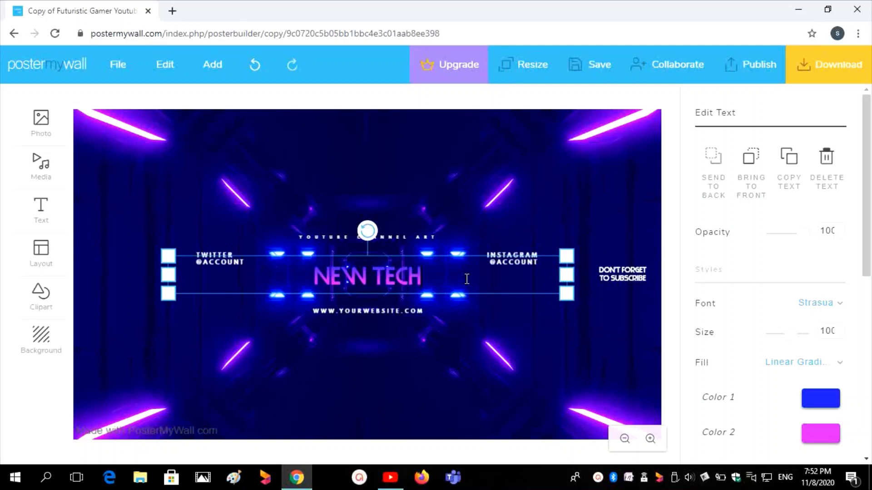
pyautogui.press('Return')
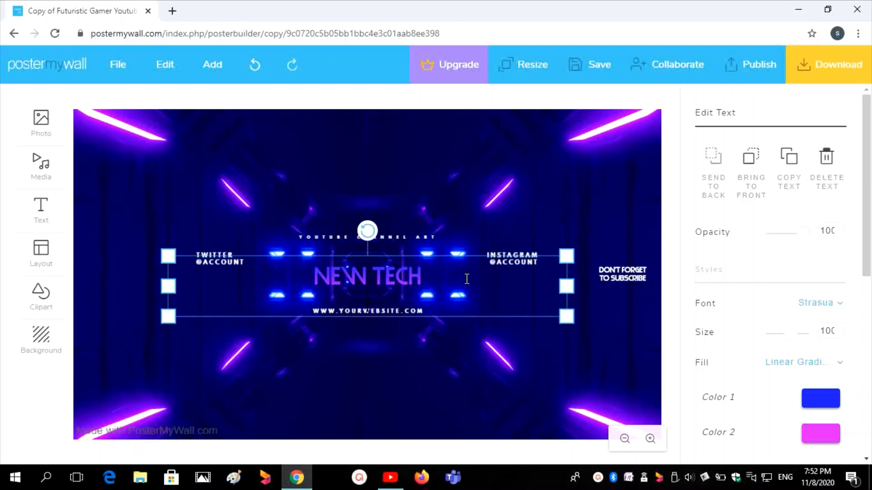
pyautogui.write('NEW S')
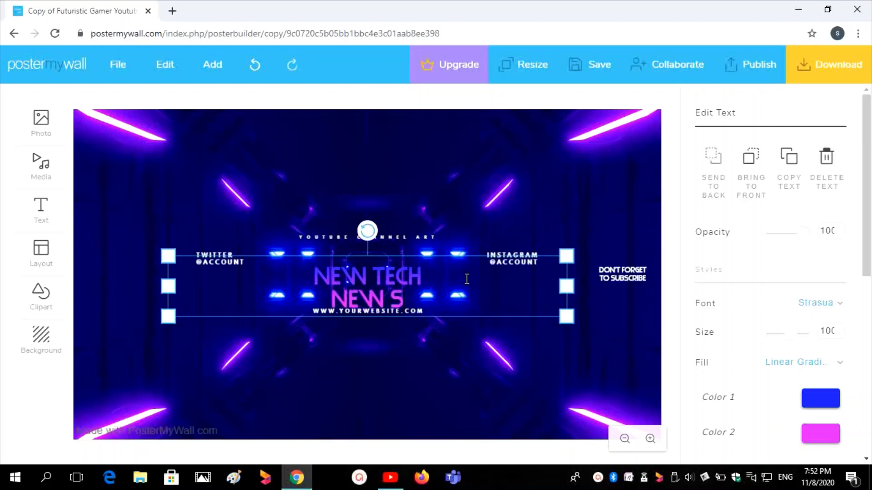
pyautogui.write('TUDI')
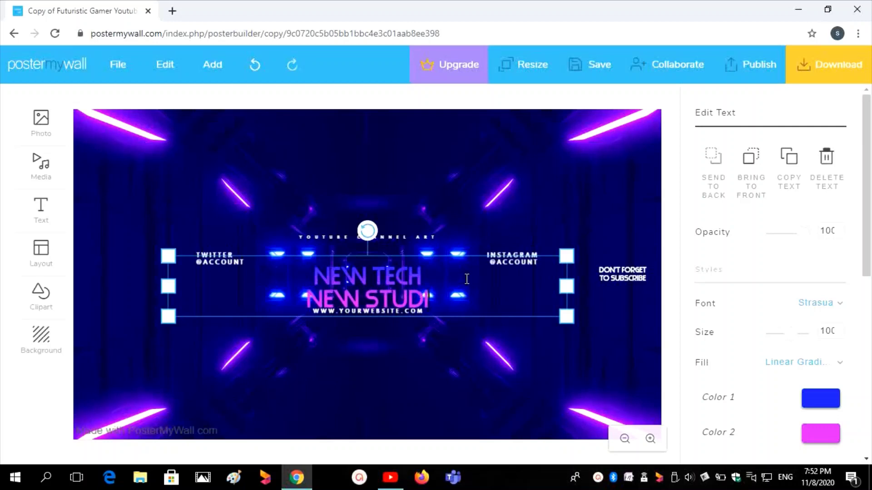
pyautogui.write('ES')
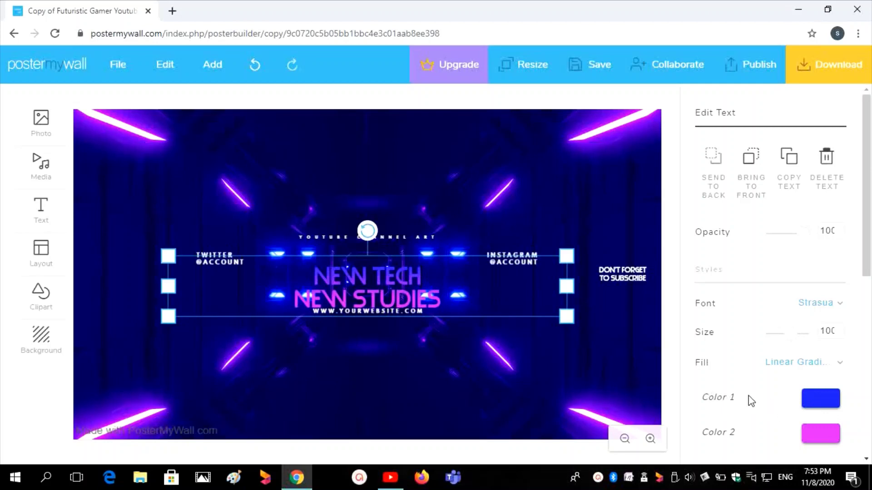
# Step: Set the title's first gradient colour to bright yellow
pyautogui.click(810, 405)
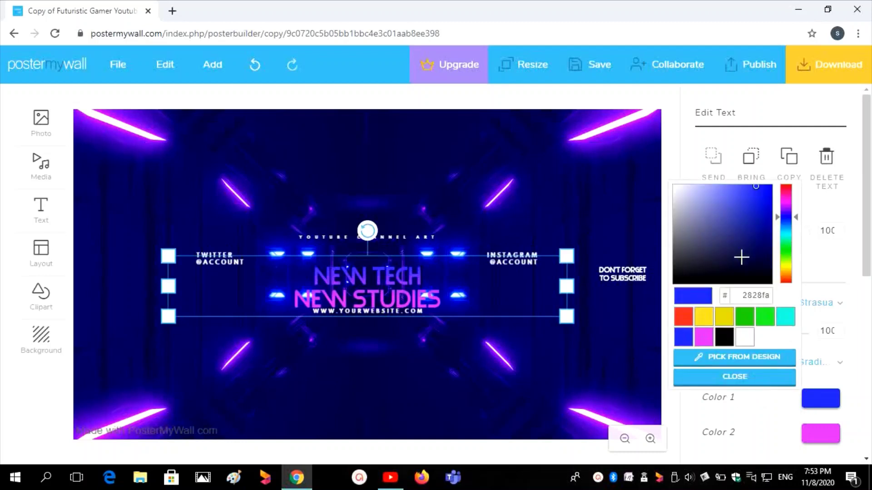
pyautogui.click(725, 318)
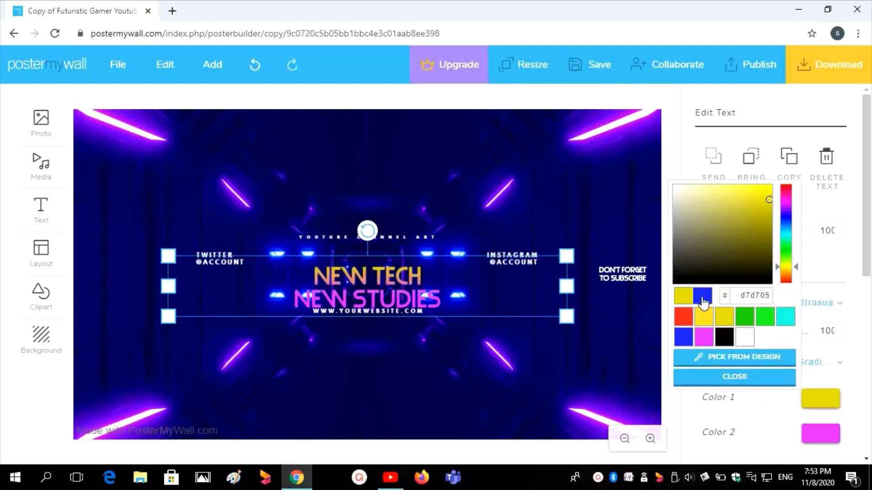
pyautogui.click(691, 318)
pyautogui.click(707, 318)
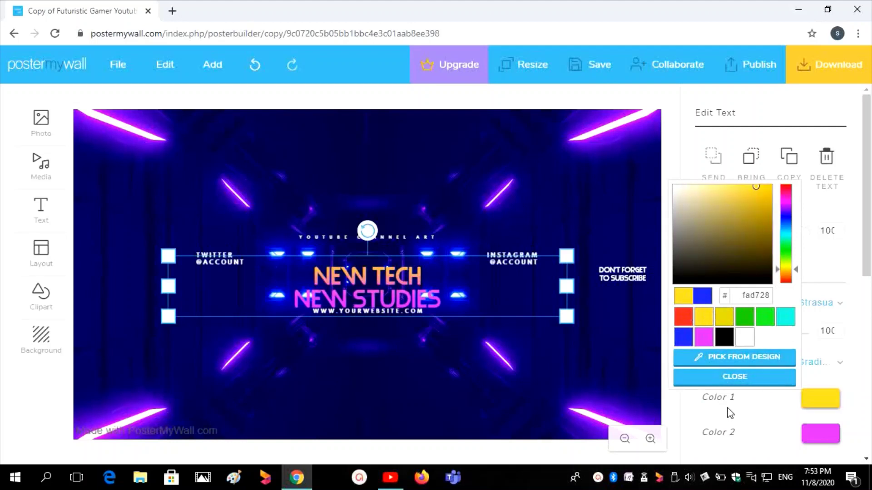
pyautogui.click(733, 384)
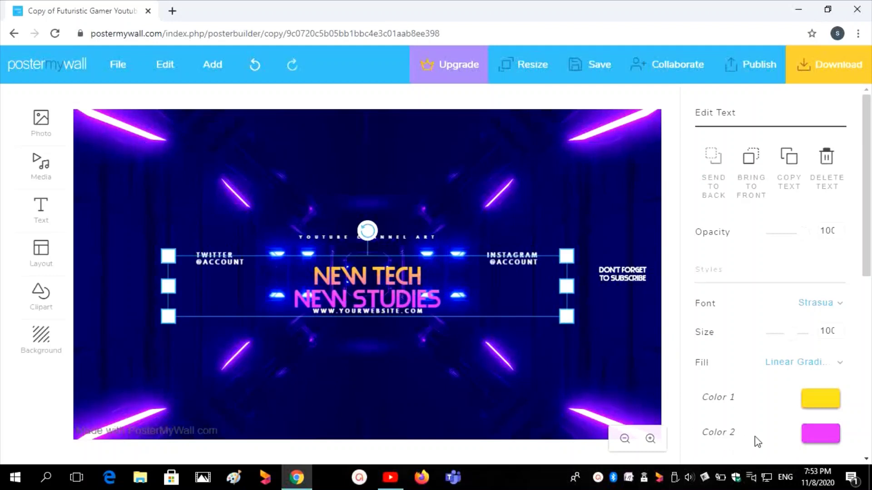
# Step: Set the title's second gradient colour to teal (38b5a0)
pyautogui.click(817, 444)
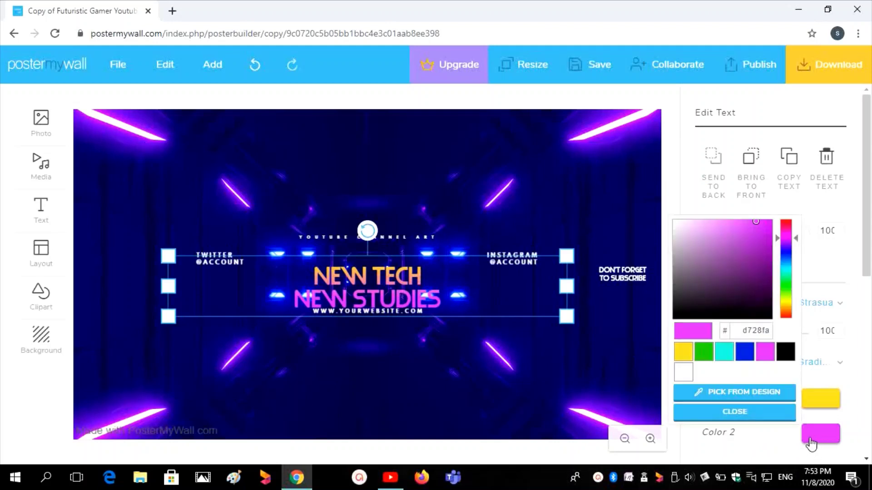
pyautogui.click(730, 356)
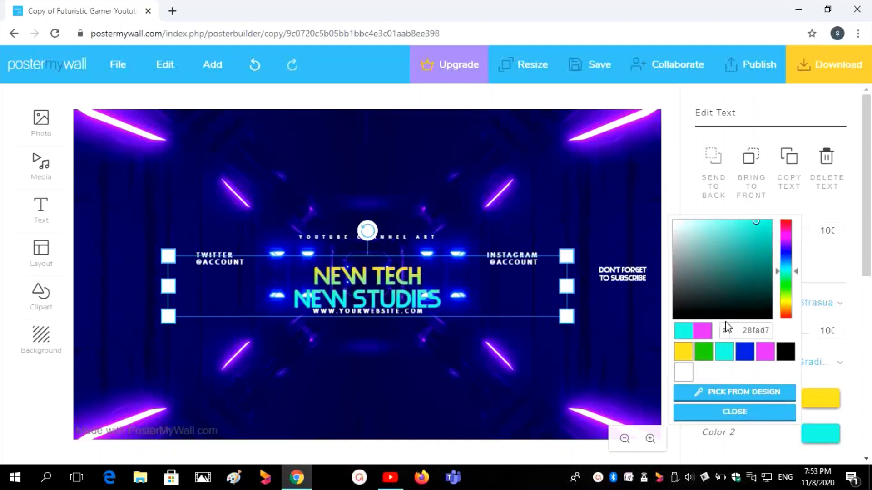
pyautogui.click(707, 297)
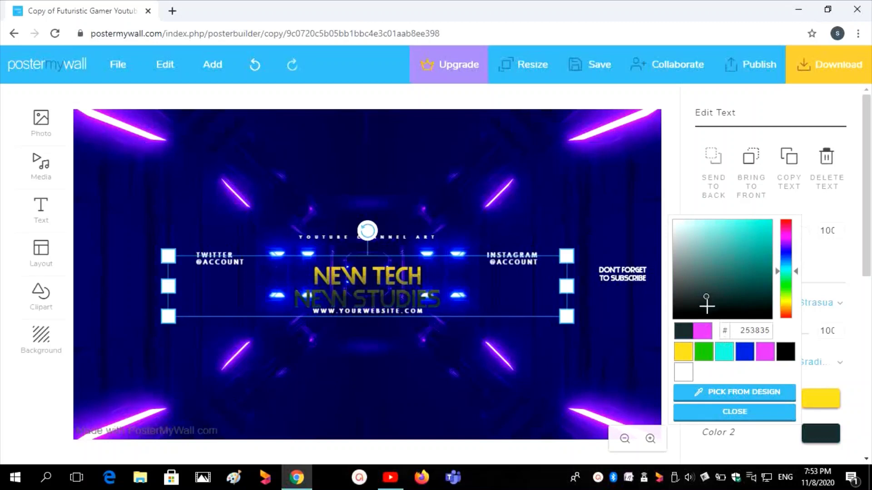
pyautogui.click(742, 247)
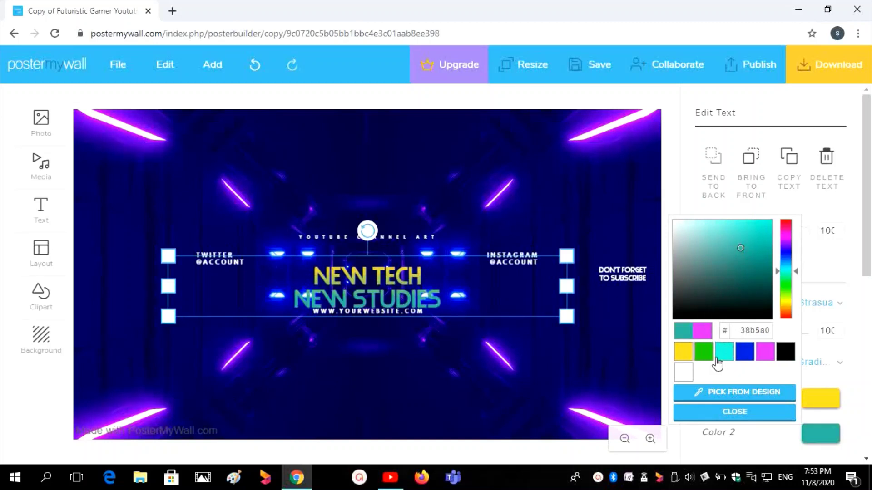
pyautogui.click(727, 412)
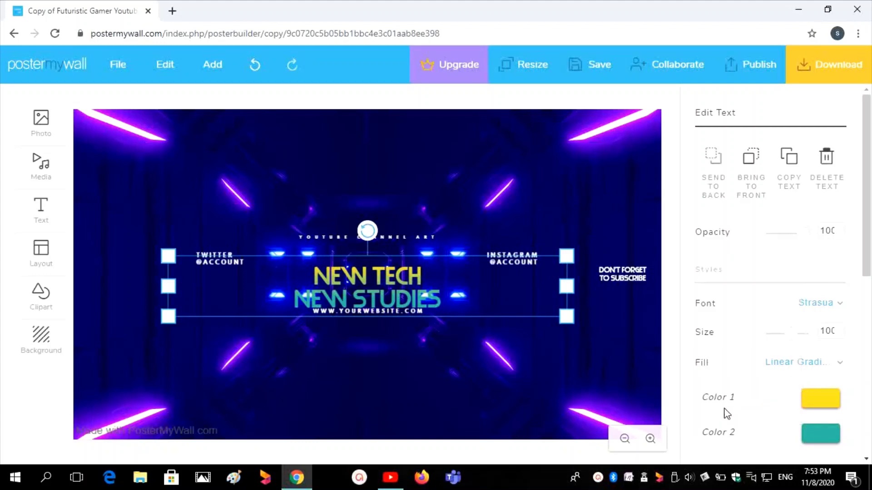
pyautogui.click(485, 265)
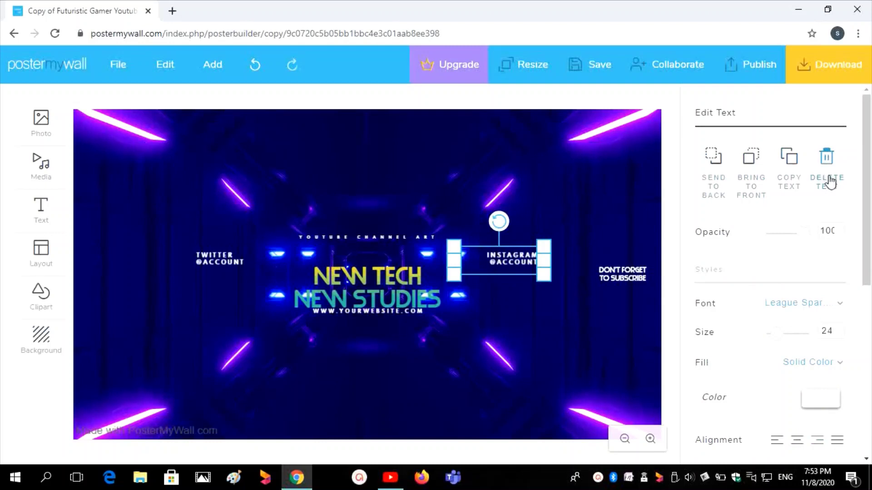
pyautogui.click(826, 158)
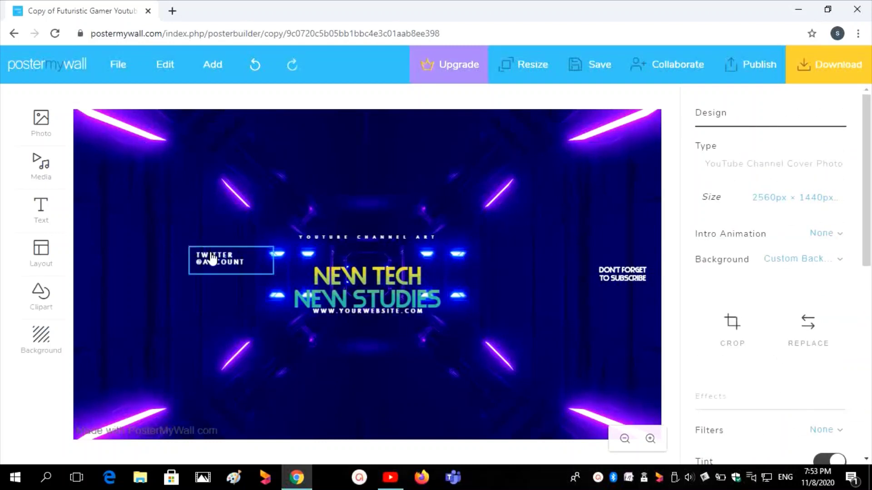
pyautogui.click(212, 258)
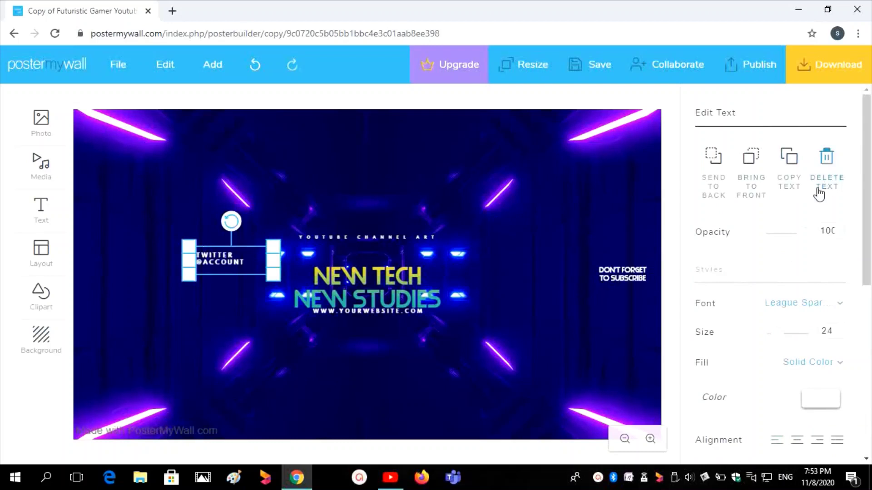
pyautogui.click(824, 170)
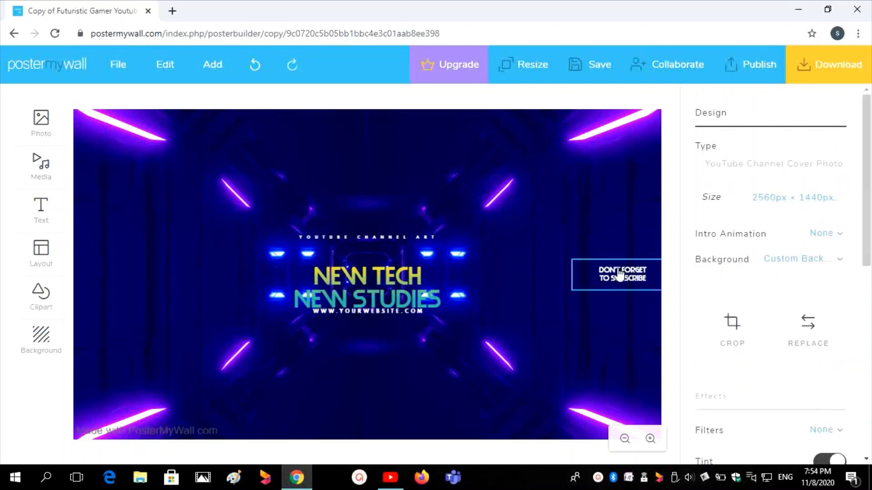
# Step: Move DON'T FORGET TO SUBSCRIBE to the bottom-right, enlarge it and tilt it slightly
pyautogui.moveTo(620, 275); pyautogui.dragTo(535, 388)
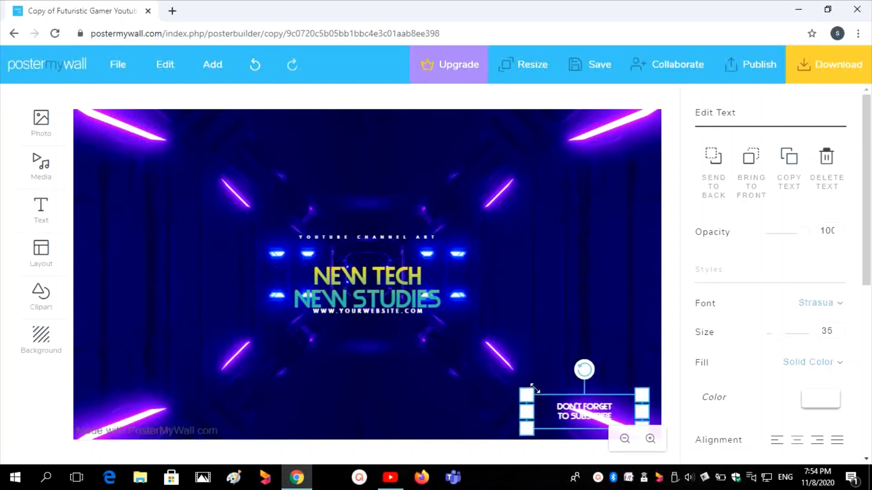
pyautogui.click(635, 396)
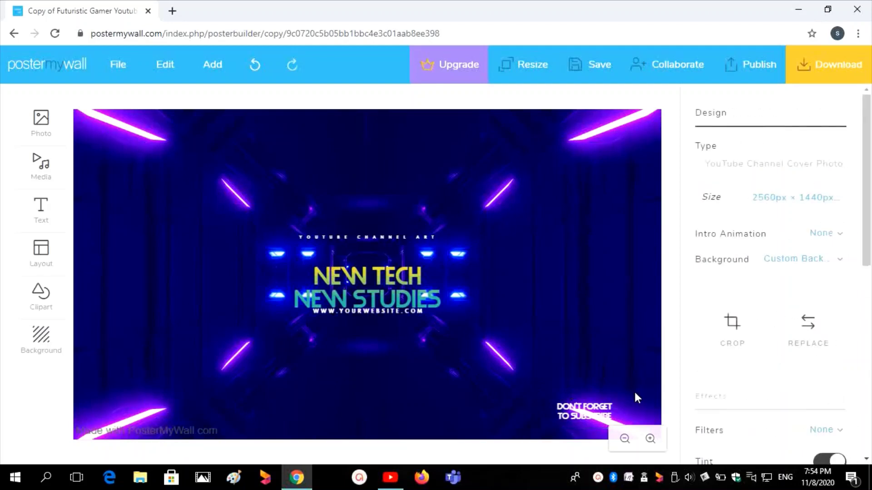
pyautogui.click(575, 431)
pyautogui.moveTo(641, 394); pyautogui.dragTo(643, 383)
pyautogui.moveTo(599, 410); pyautogui.dragTo(580, 408)
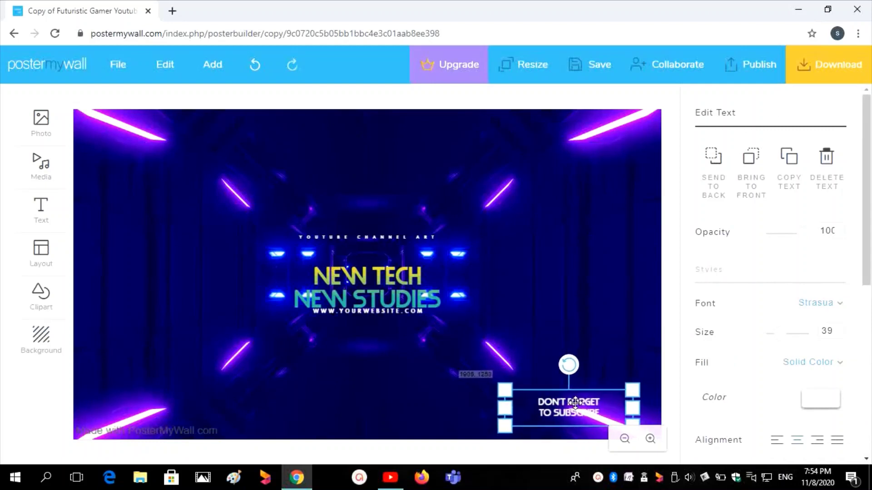
pyautogui.moveTo(571, 370)
pyautogui.mouseDown()
pyautogui.moveTo(578, 363)
pyautogui.moveTo(564, 365)
pyautogui.mouseUp()
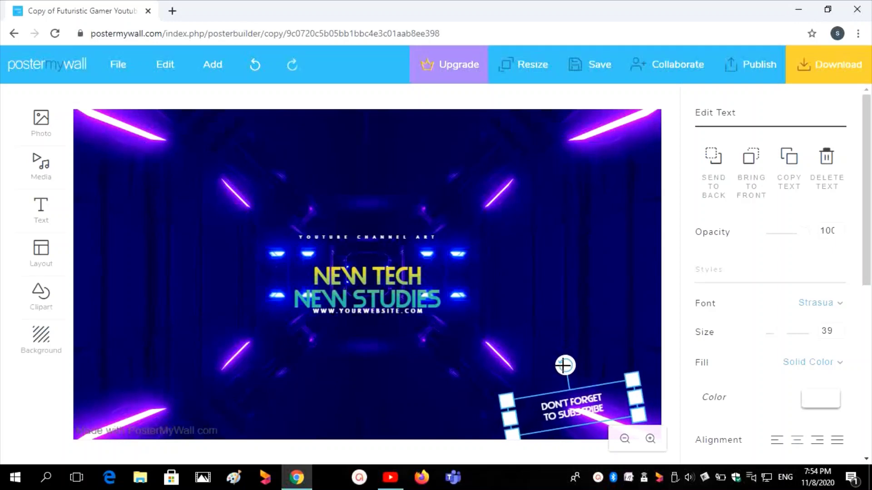
pyautogui.click(553, 335)
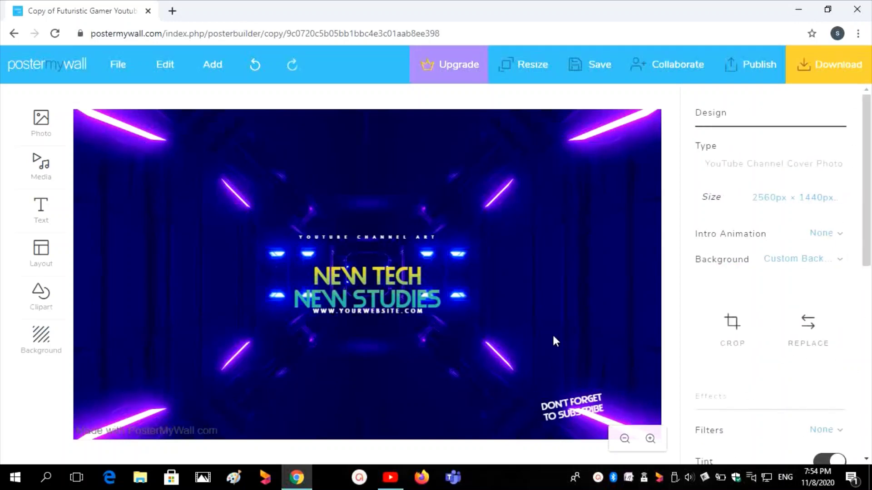
# Step: Delete the website URL text from the banner
pyautogui.click(399, 313)
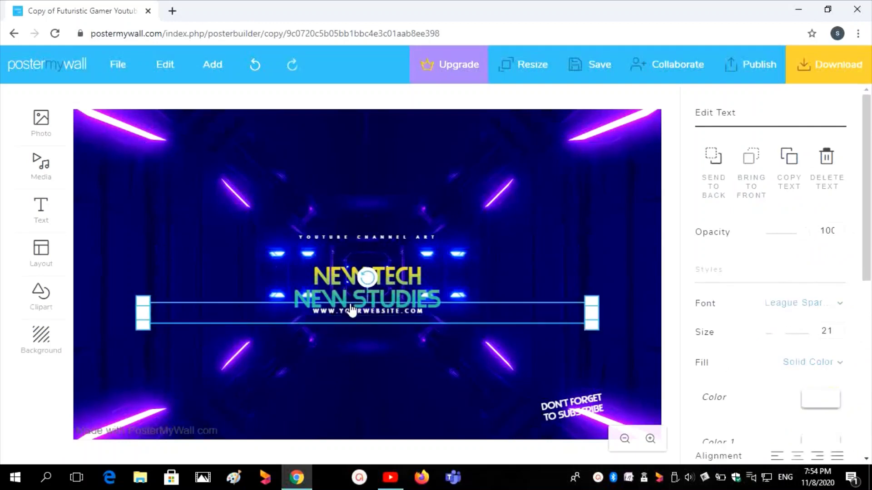
pyautogui.click(337, 312)
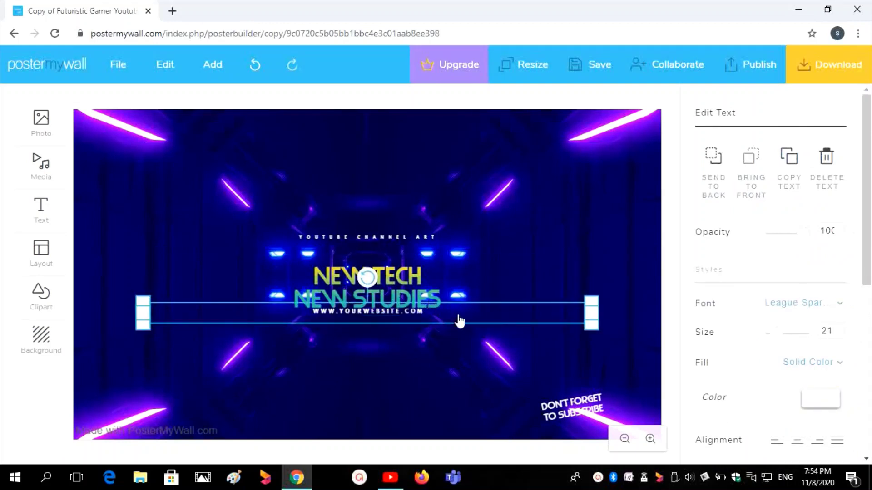
pyautogui.click(819, 187)
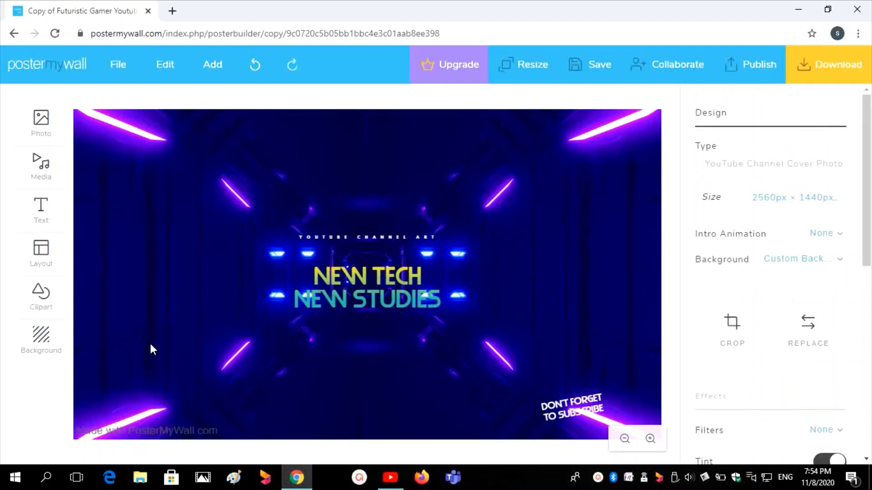
# Step: Search clipart for 'subscribe button' and add the red SUBSCRIBE button to the banner
pyautogui.click(33, 309)
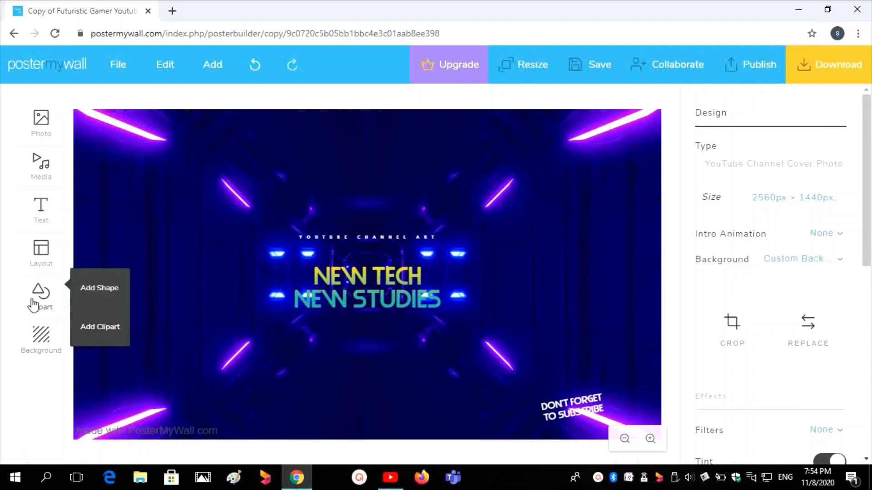
pyautogui.click(85, 334)
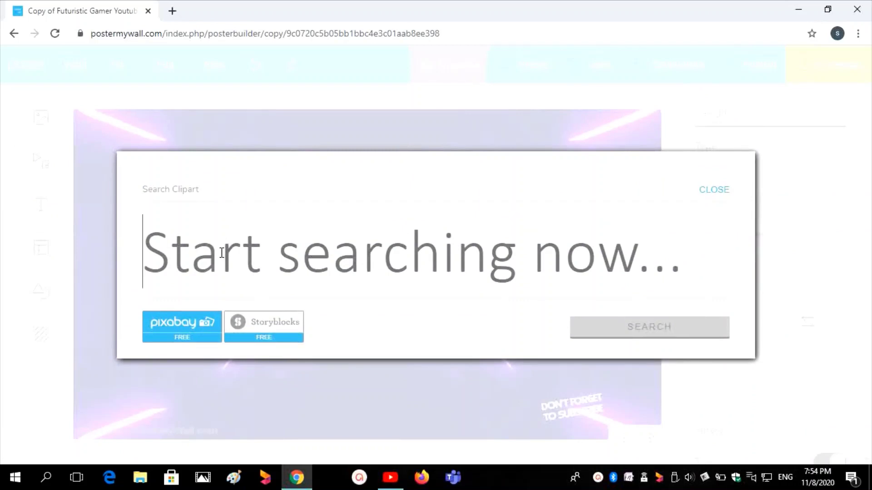
pyautogui.write('su')
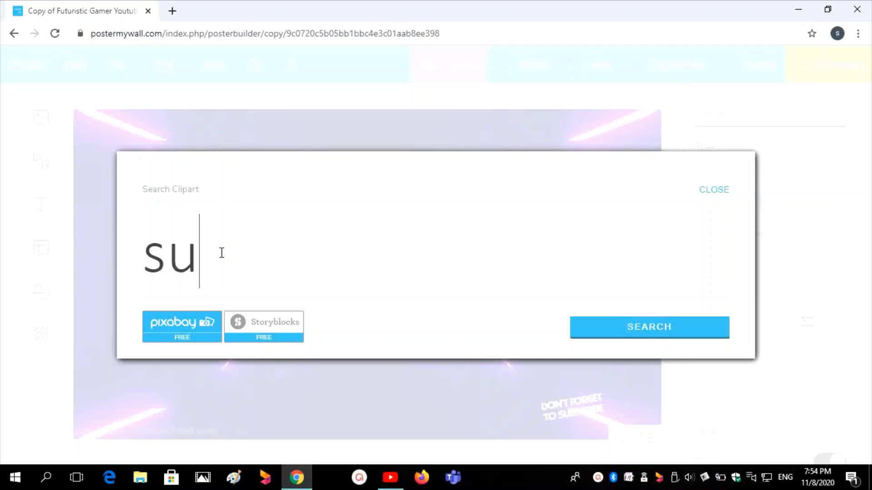
pyautogui.write('bscr')
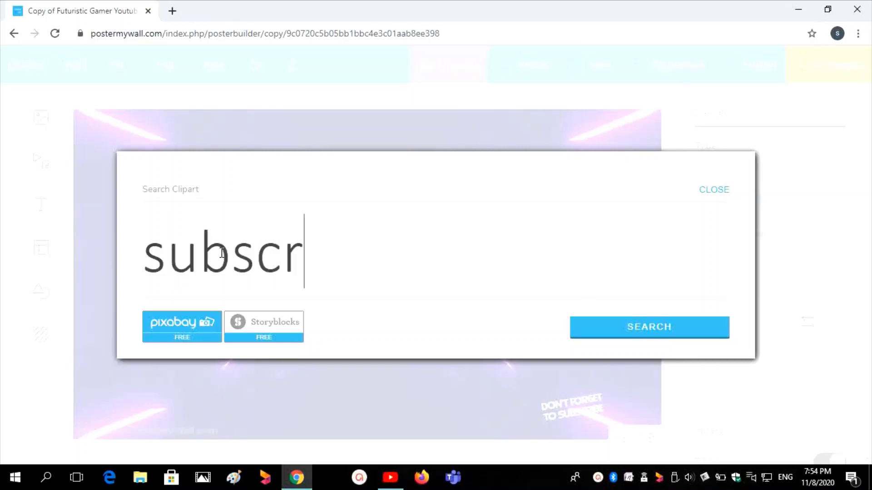
pyautogui.write('ibe ')
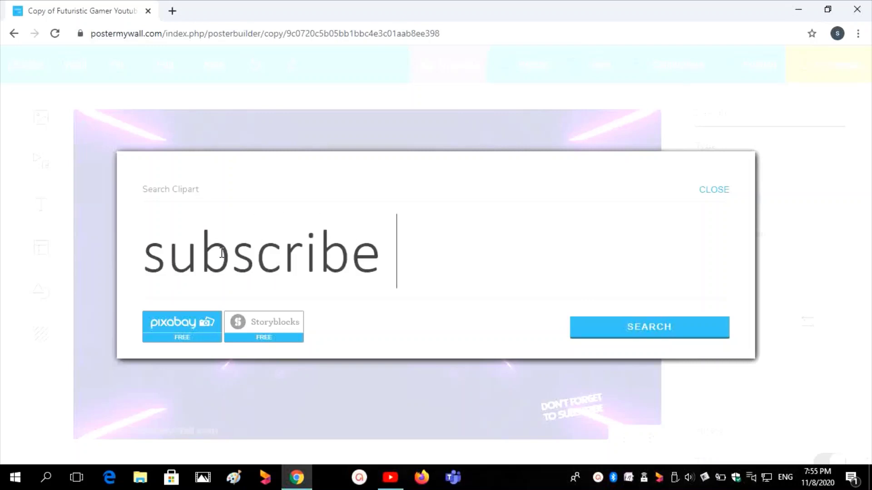
pyautogui.write('butt')
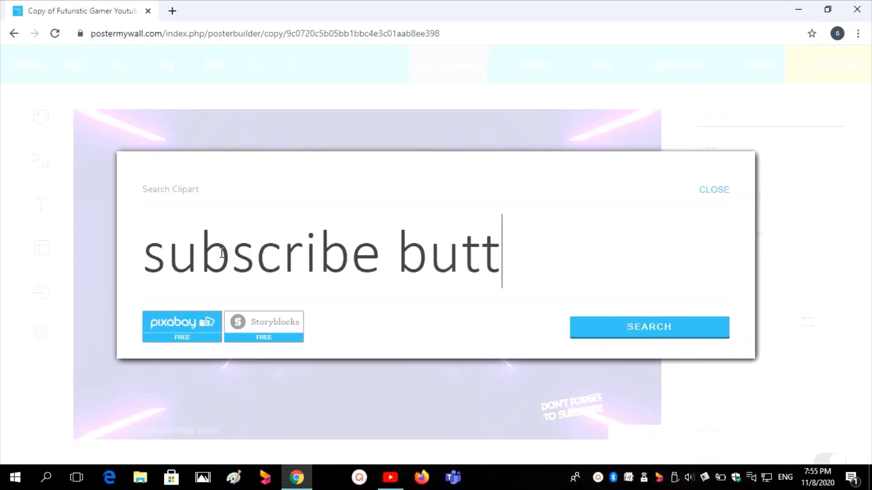
pyautogui.write('on')
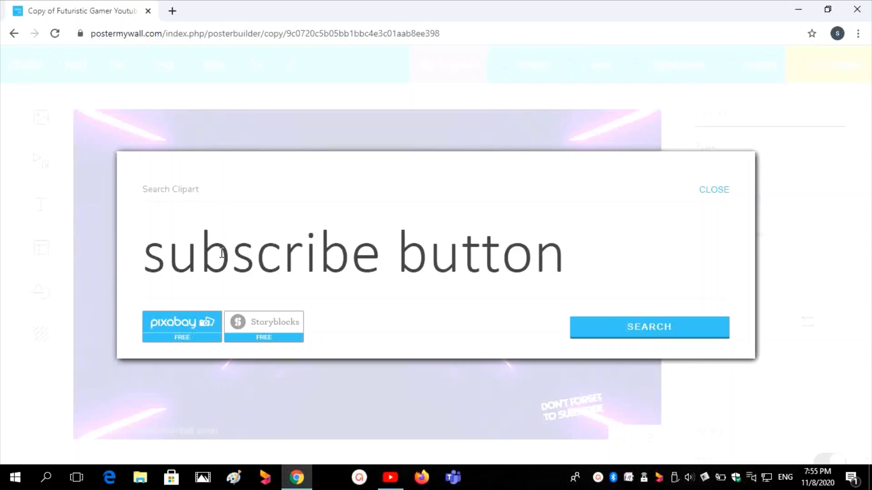
pyautogui.click(611, 341)
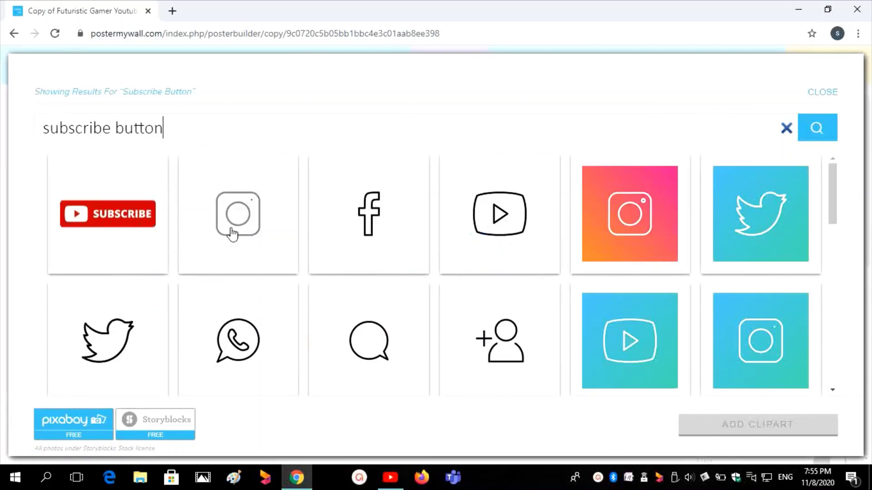
pyautogui.click(832, 390)
pyautogui.scroll(-5, 833, 390)
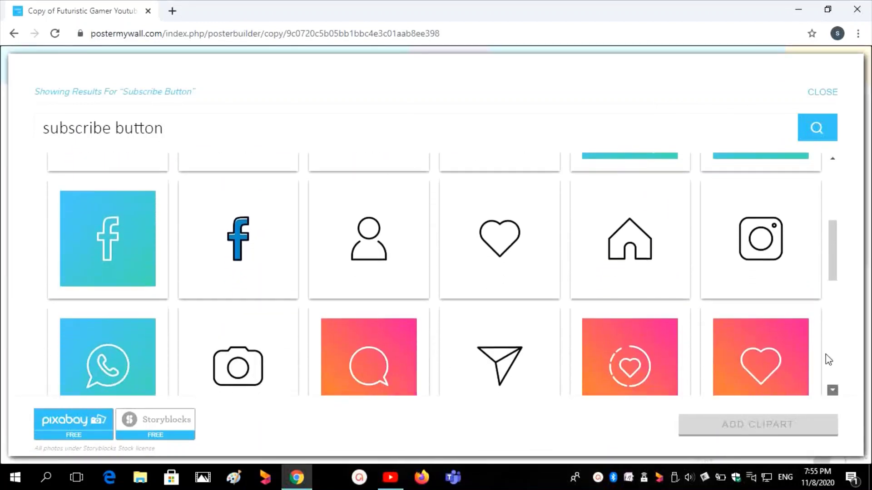
pyautogui.scroll(6, 836, 161)
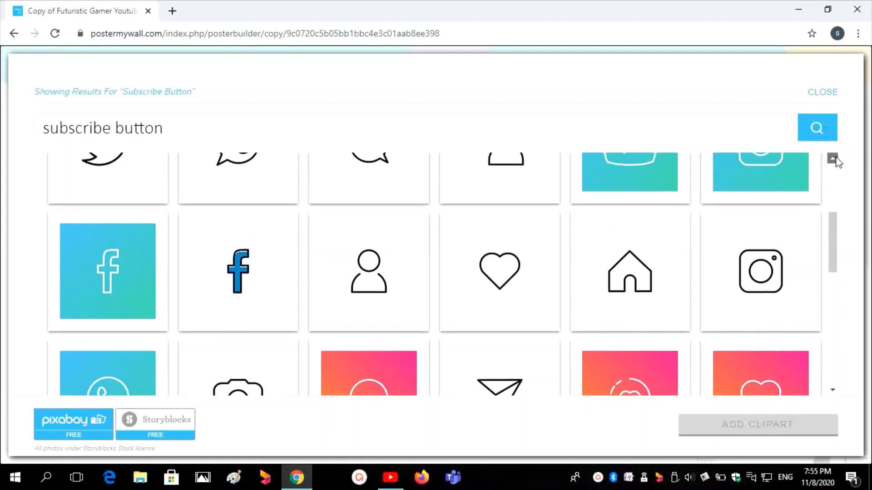
pyautogui.scroll(2, 837, 161)
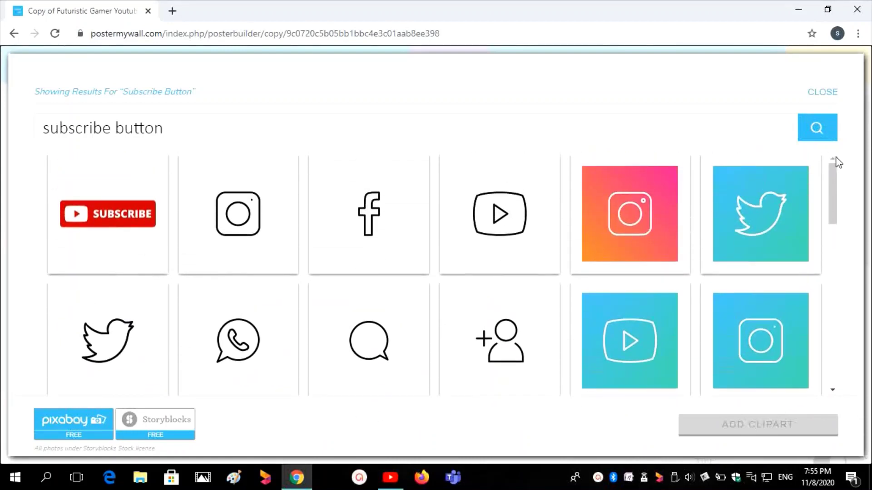
pyautogui.click(150, 230)
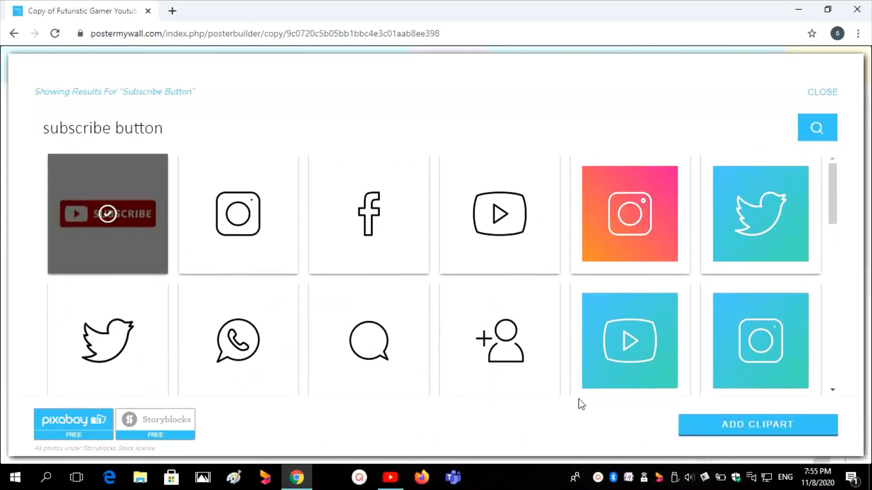
pyautogui.click(715, 429)
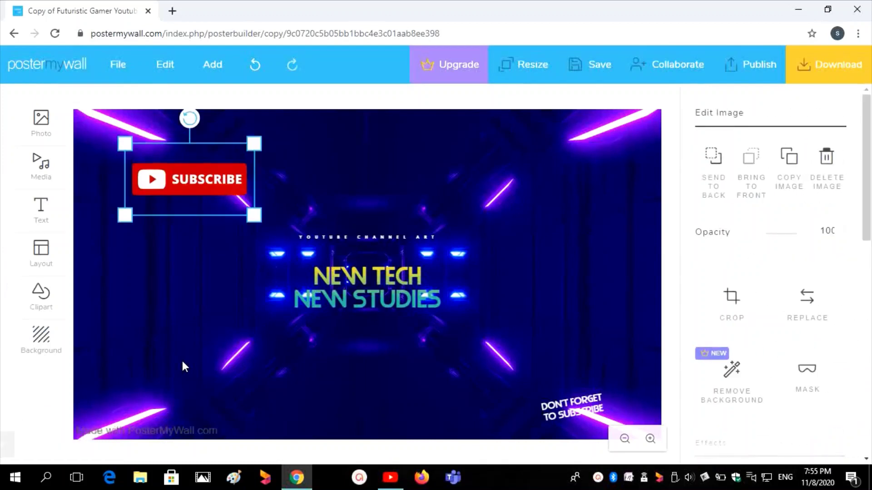
# Step: Shrink the red SUBSCRIBE badge, place it under the title's left end and tilt it
pyautogui.click(228, 159)
pyautogui.click(237, 190)
pyautogui.moveTo(214, 194); pyautogui.dragTo(281, 375)
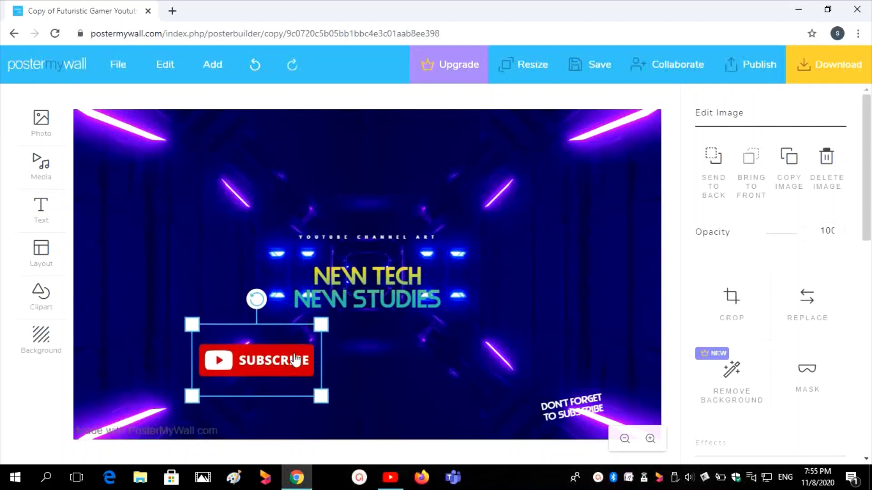
pyautogui.moveTo(315, 327); pyautogui.dragTo(271, 351)
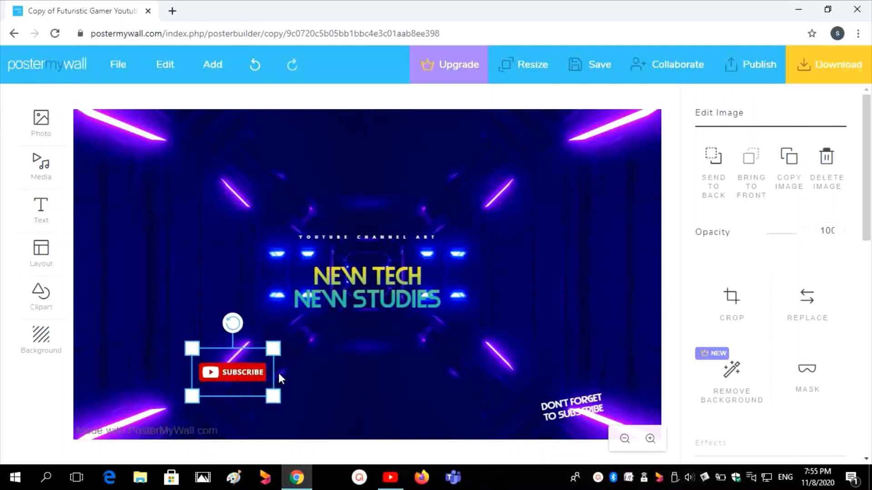
pyautogui.moveTo(274, 393); pyautogui.dragTo(281, 346)
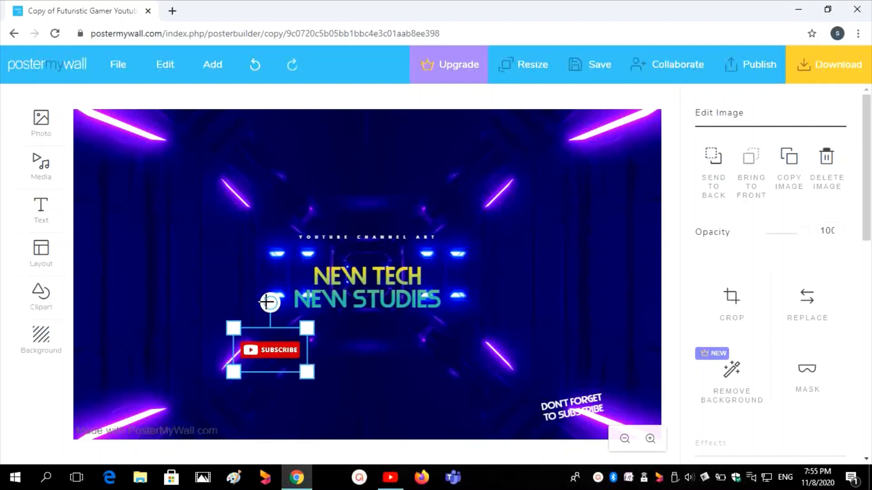
pyautogui.moveTo(269, 303); pyautogui.dragTo(257, 297)
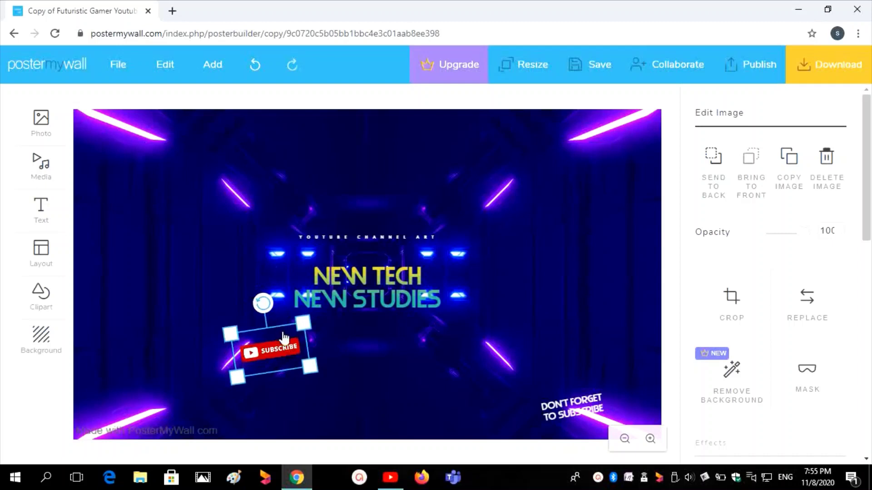
pyautogui.moveTo(280, 346); pyautogui.dragTo(280, 333)
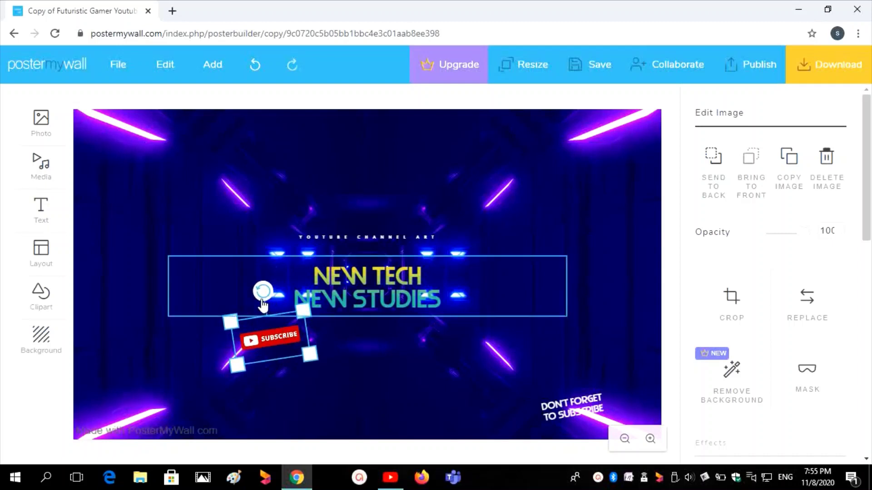
pyautogui.moveTo(262, 302); pyautogui.dragTo(262, 292)
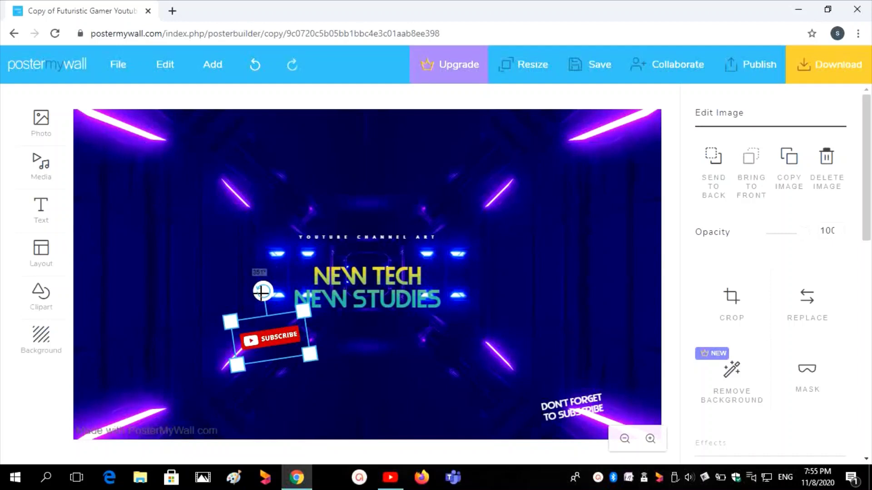
pyautogui.click(405, 341)
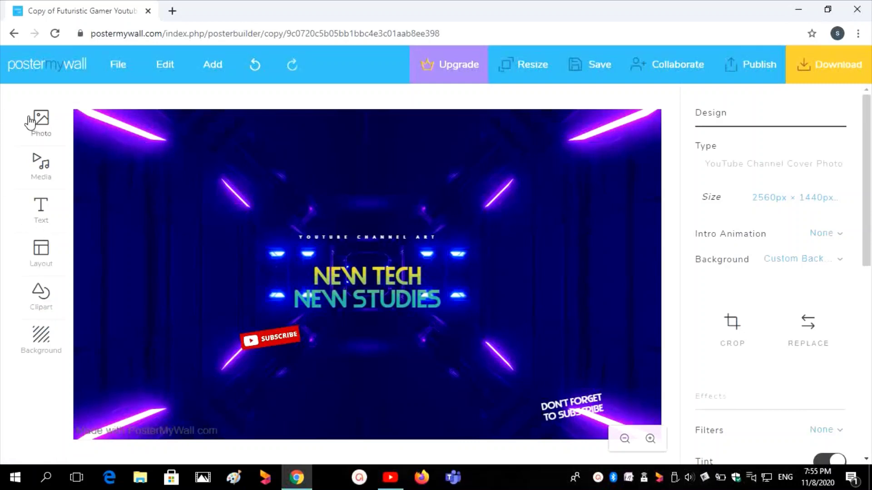
# Step: Upload the Like&Share image file 'download (2)' from Downloads into My Photos
pyautogui.click(43, 135)
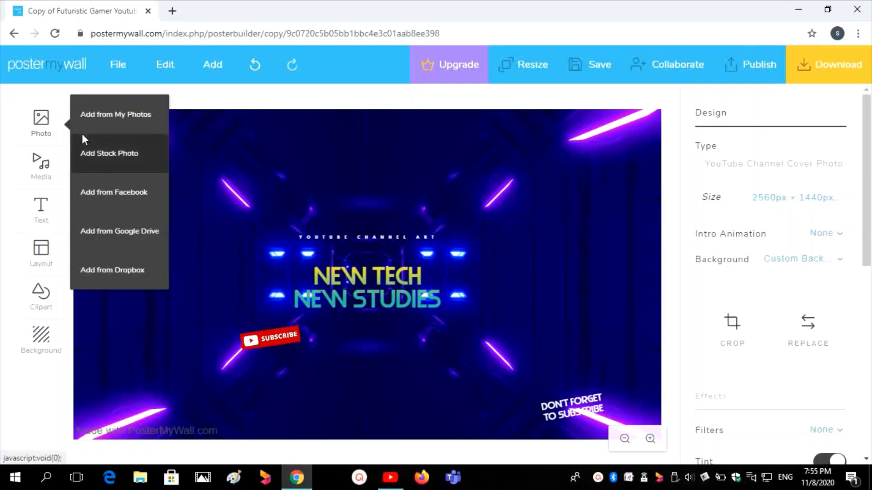
pyautogui.click(109, 133)
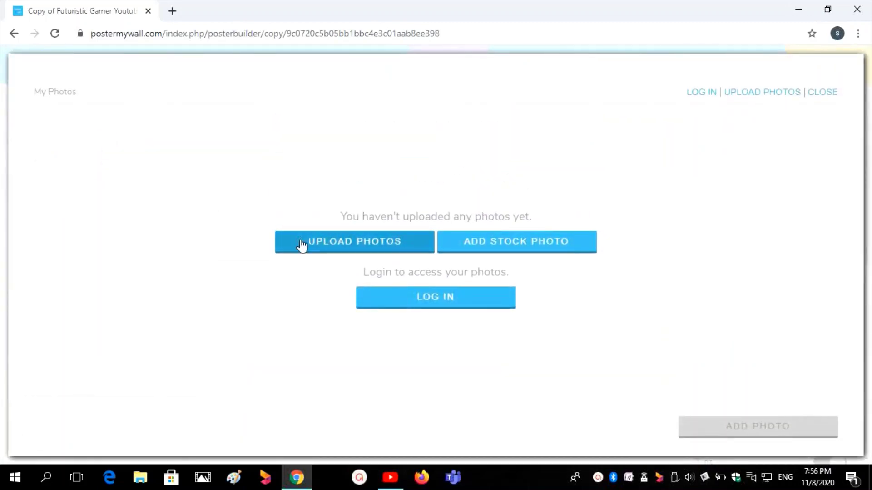
pyautogui.click(316, 250)
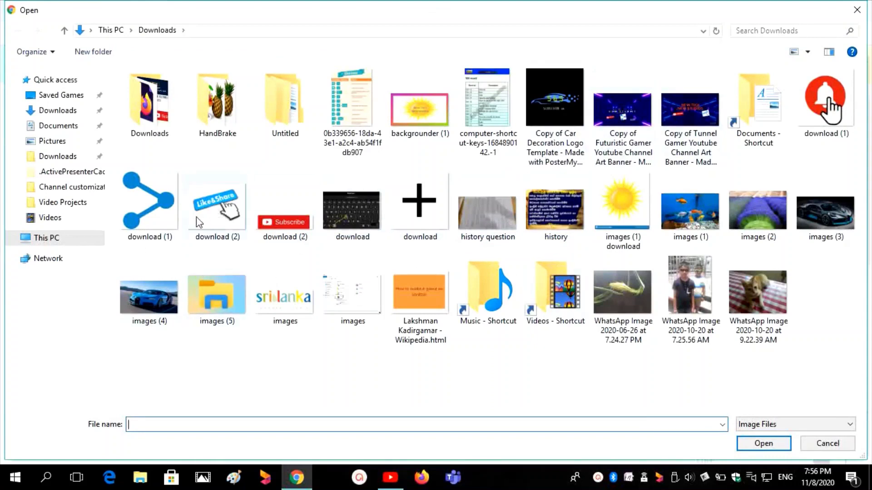
pyautogui.click(226, 230)
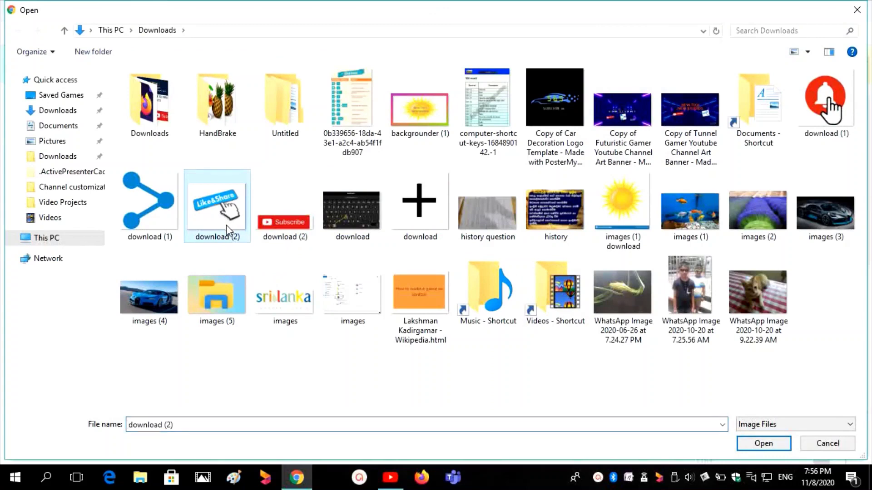
pyautogui.click(761, 445)
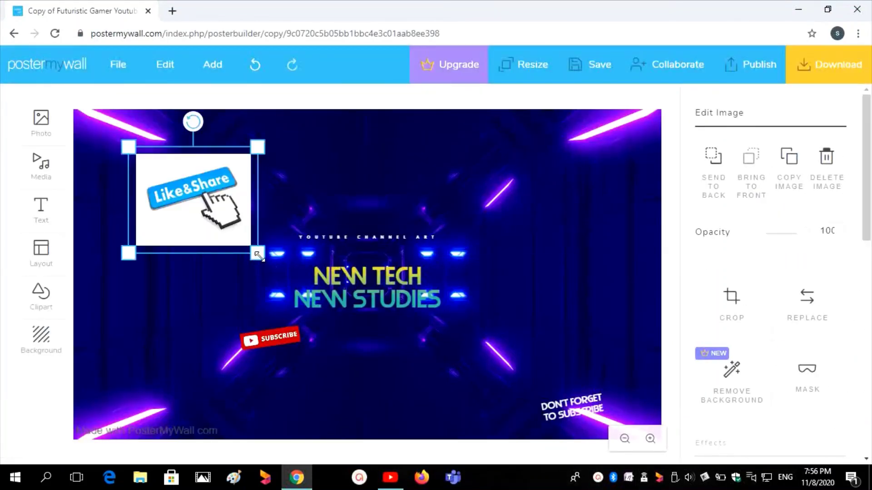
# Step: Shrink the Like&Share image, set it below the title's right end and tilt it slightly
pyautogui.moveTo(258, 254); pyautogui.dragTo(232, 221)
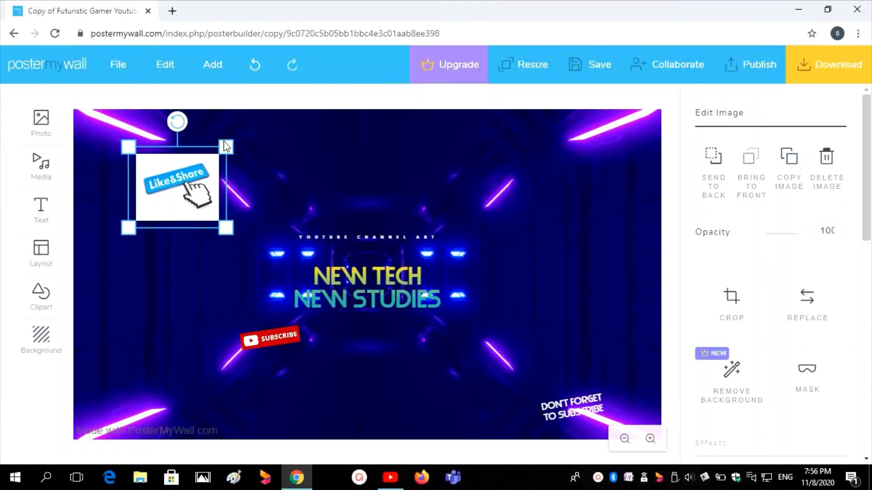
pyautogui.moveTo(226, 146); pyautogui.dragTo(218, 153)
pyautogui.moveTo(190, 196); pyautogui.dragTo(486, 349)
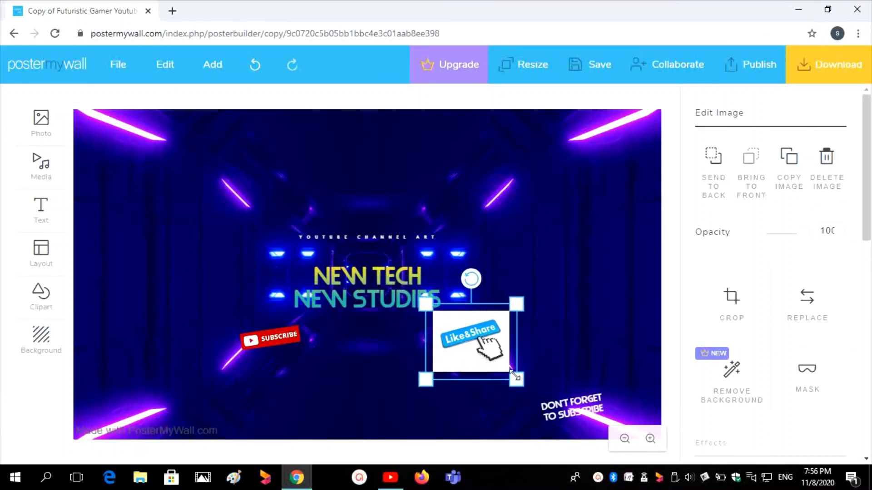
pyautogui.moveTo(515, 375); pyautogui.dragTo(506, 369)
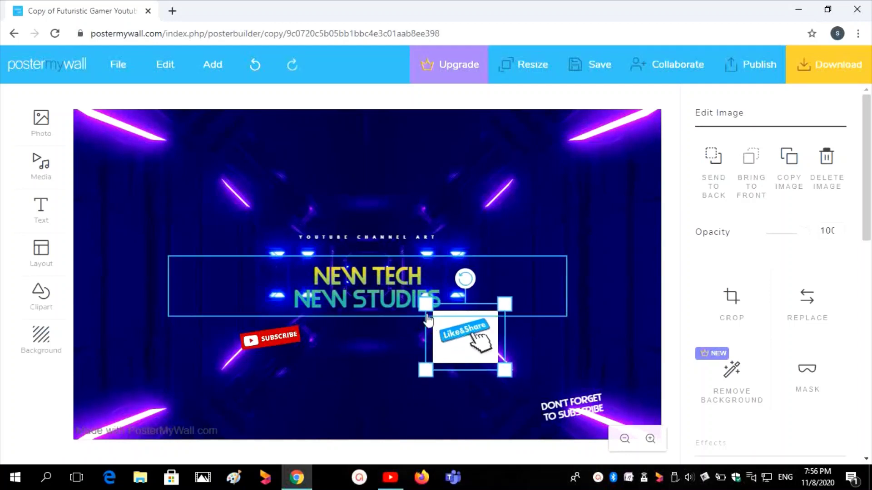
pyautogui.moveTo(426, 304); pyautogui.dragTo(436, 320)
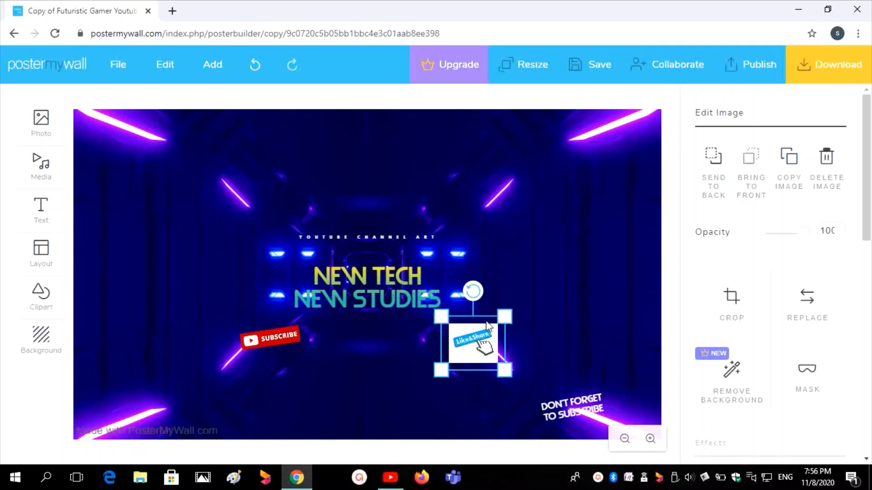
pyautogui.moveTo(501, 319); pyautogui.dragTo(500, 317)
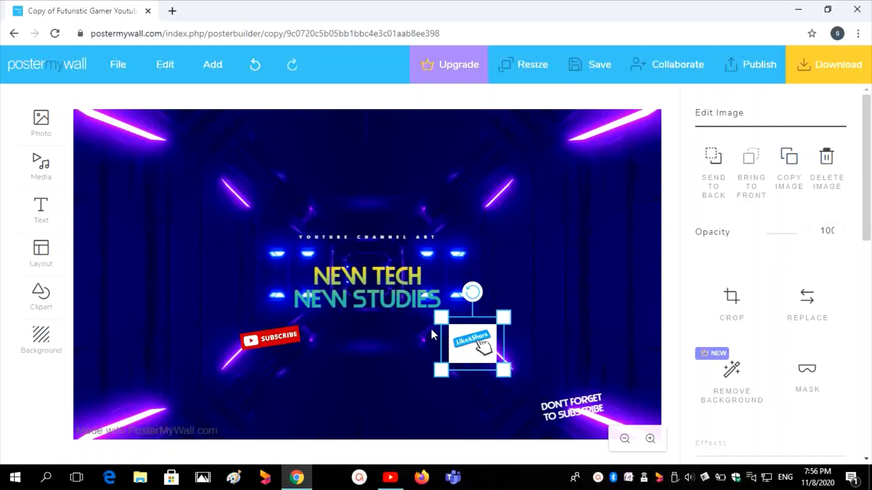
pyautogui.moveTo(438, 317); pyautogui.dragTo(434, 311)
pyautogui.moveTo(469, 345); pyautogui.dragTo(466, 339)
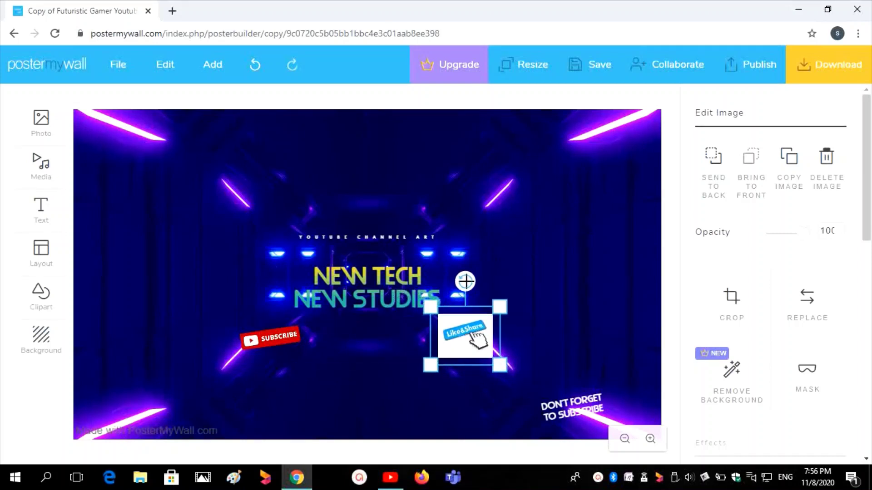
pyautogui.moveTo(465, 282); pyautogui.dragTo(454, 283)
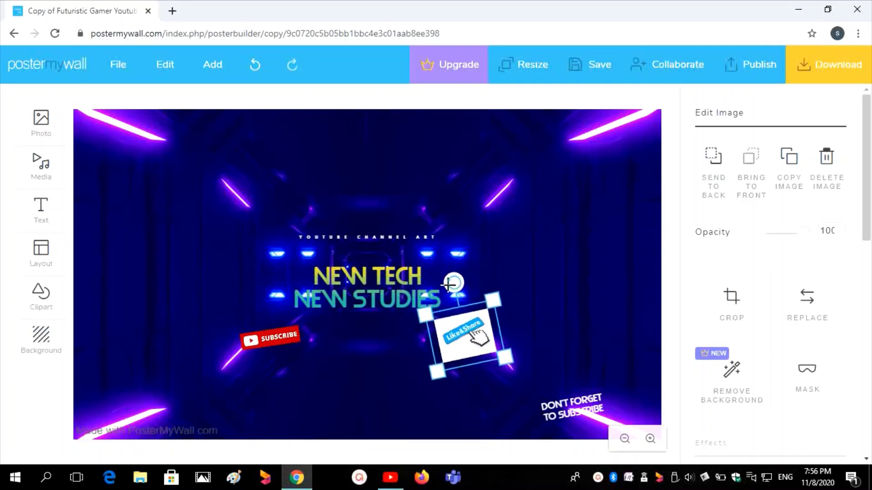
pyautogui.click(383, 304)
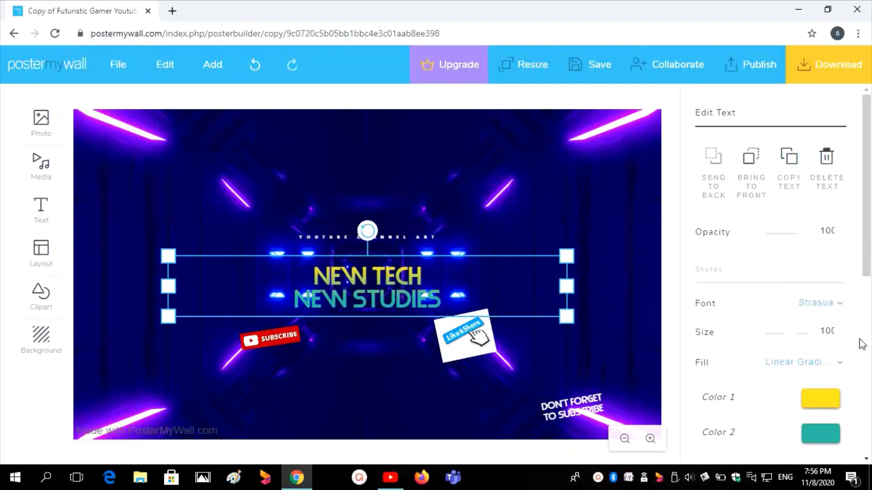
pyautogui.click(866, 459)
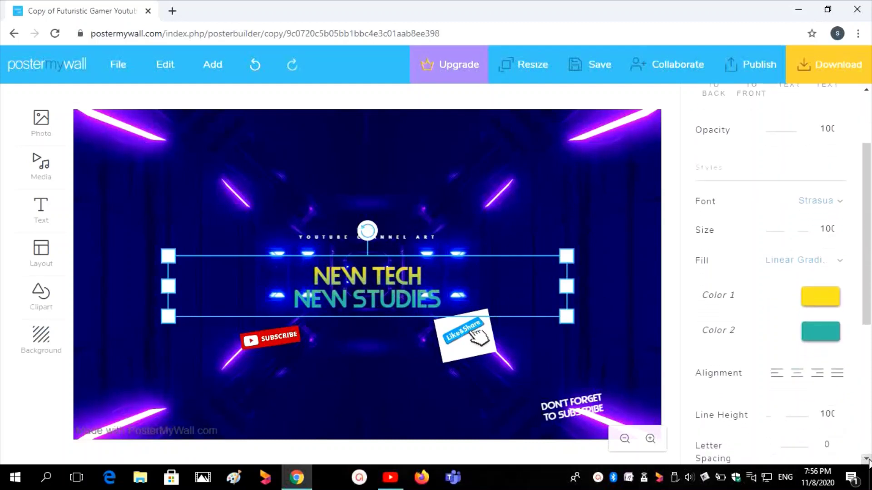
pyautogui.click(866, 460)
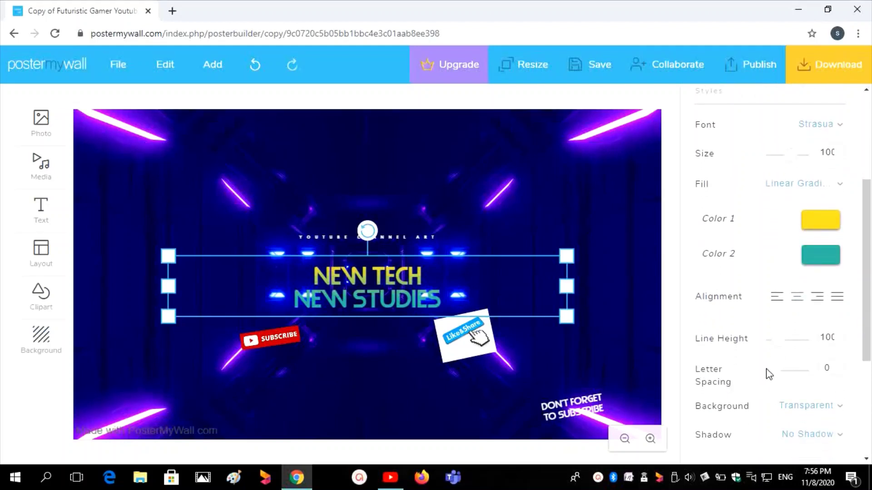
pyautogui.moveTo(770, 373); pyautogui.dragTo(775, 374)
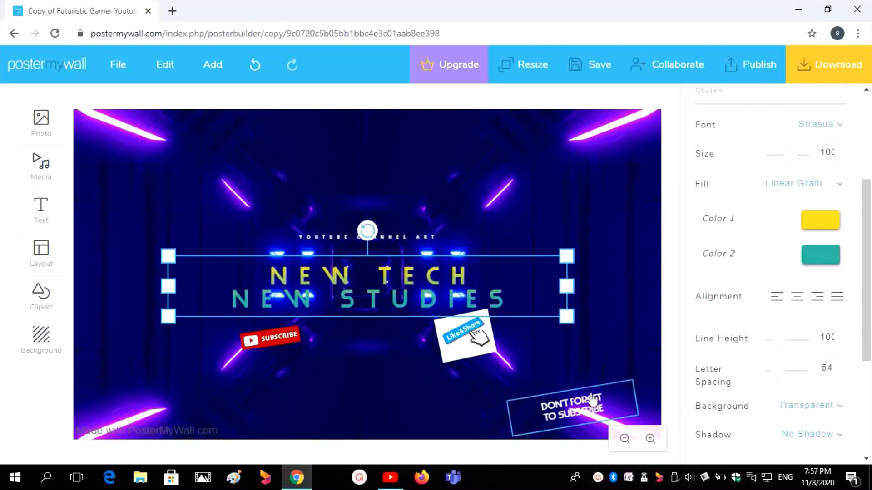
pyautogui.click(564, 353)
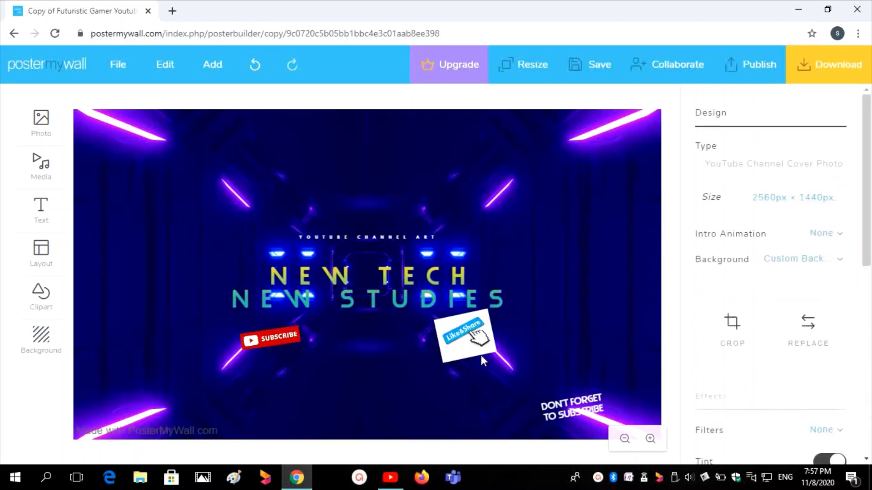
pyautogui.click(474, 343)
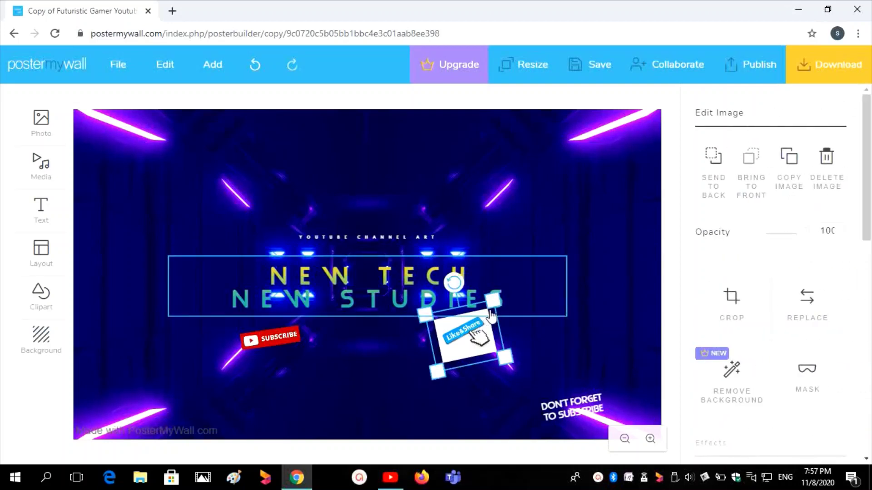
pyautogui.click(414, 364)
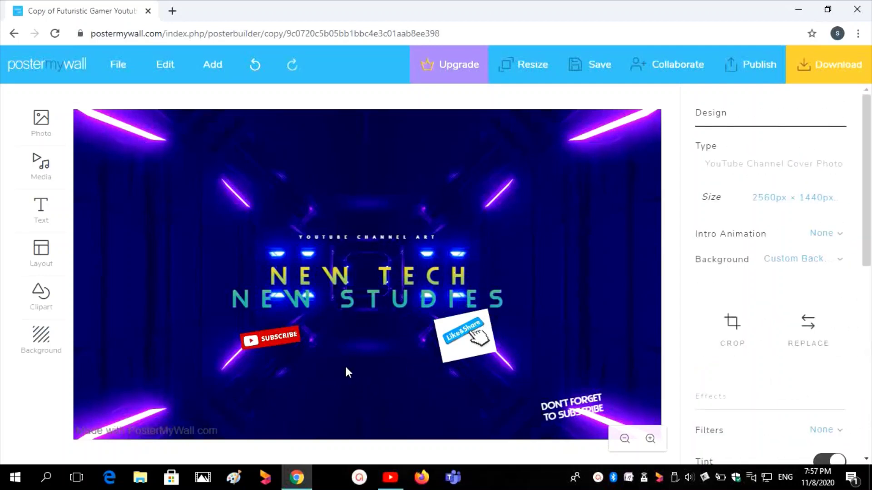
pyautogui.click(283, 349)
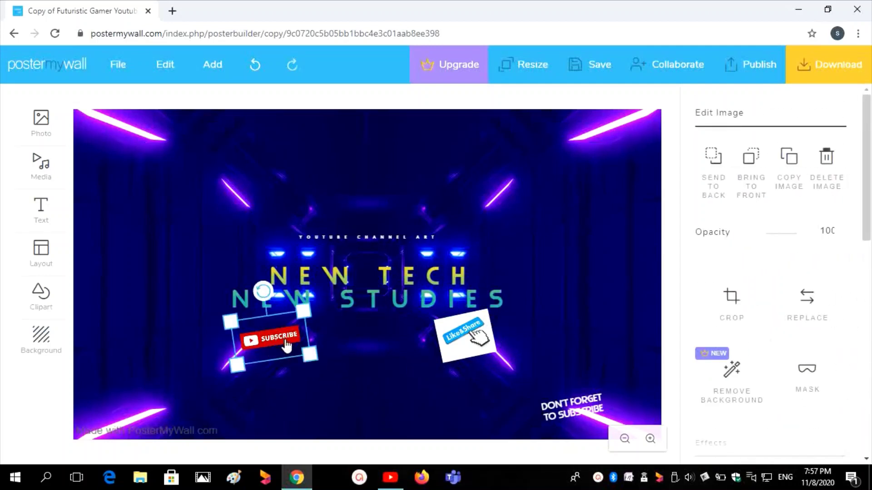
pyautogui.click(352, 353)
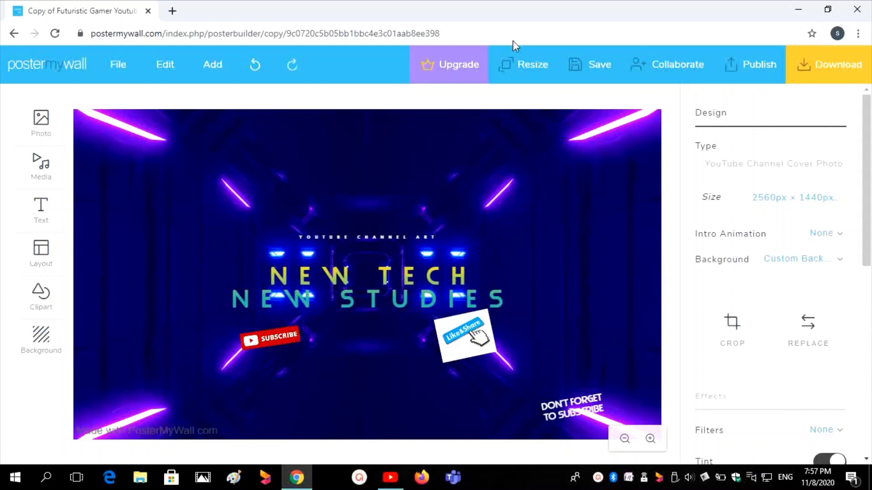
# Step: Download the banner as a free Basic Image JPG, then close the editor window
pyautogui.click(844, 80)
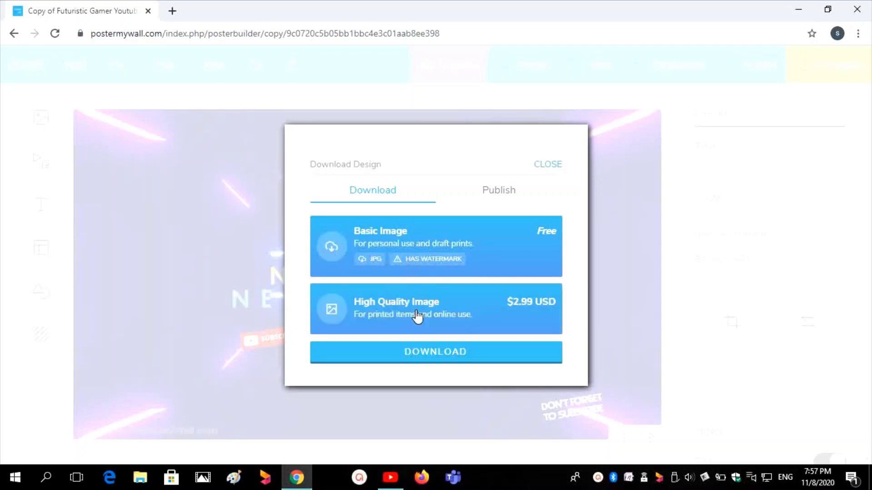
pyautogui.click(396, 360)
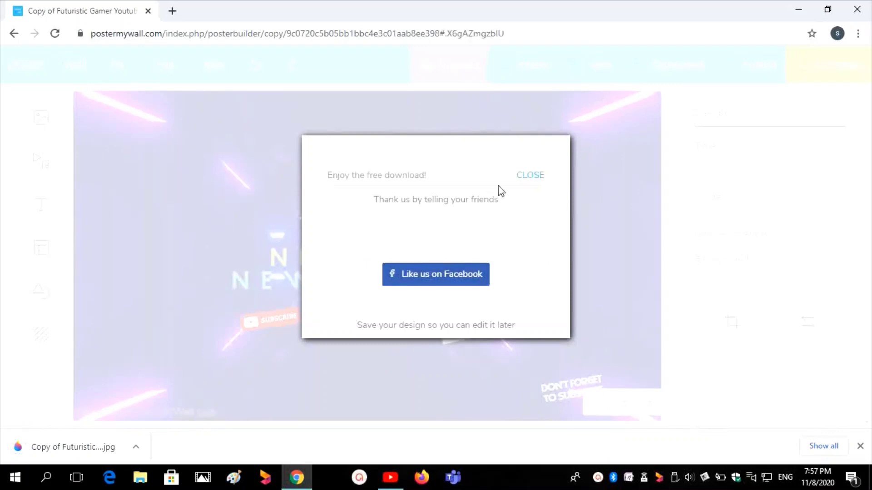
pyautogui.click(527, 176)
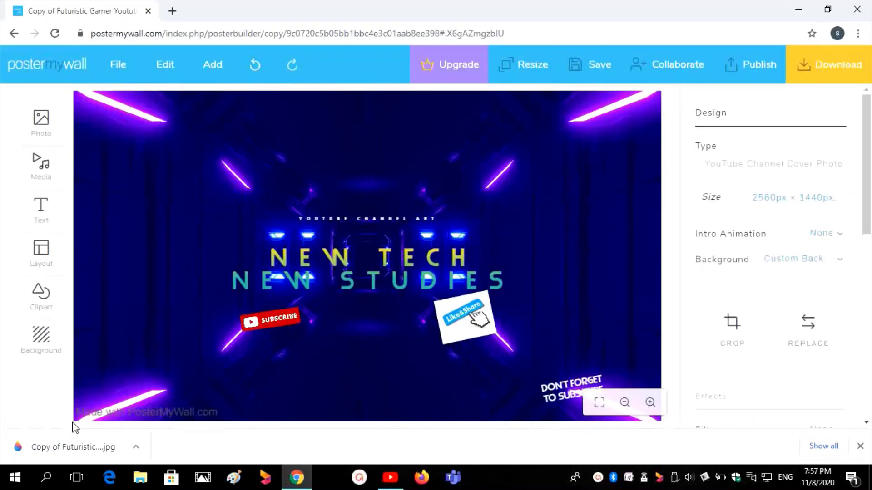
pyautogui.click(856, 10)
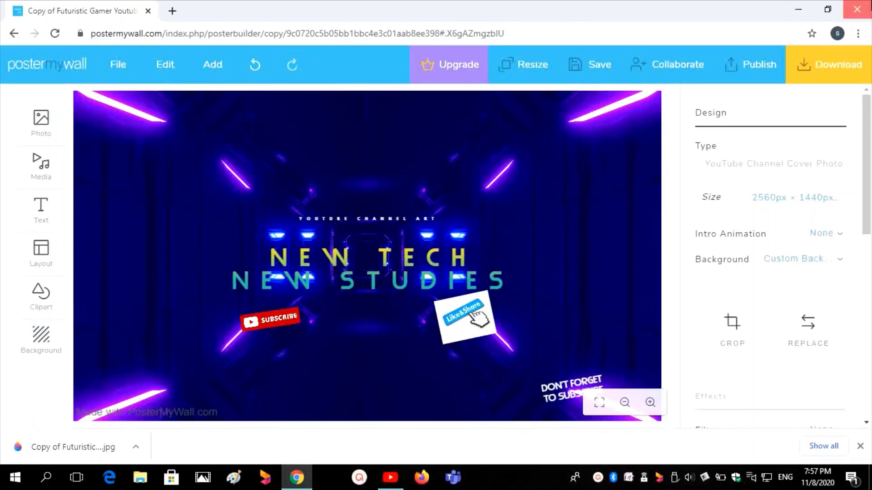
# Step: Leave the editor and open the downloaded Futuristic Gamer banner JPG from Downloads
pyautogui.click(498, 105)
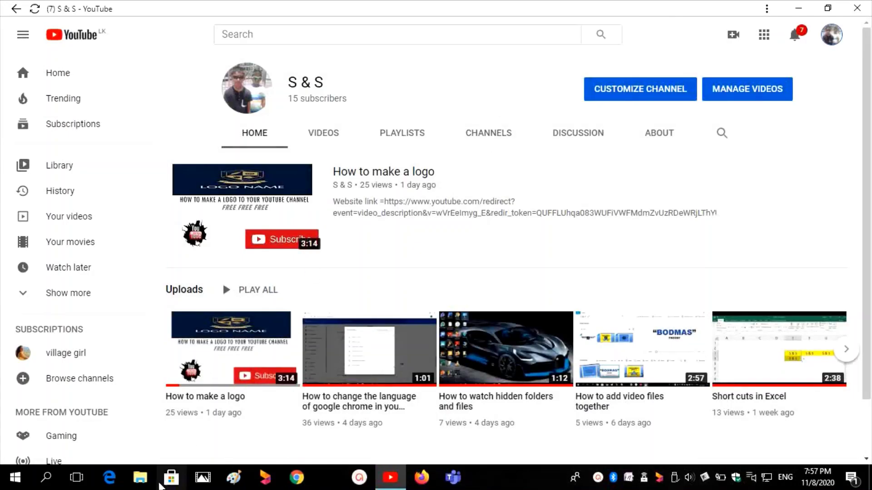
pyautogui.click(140, 478)
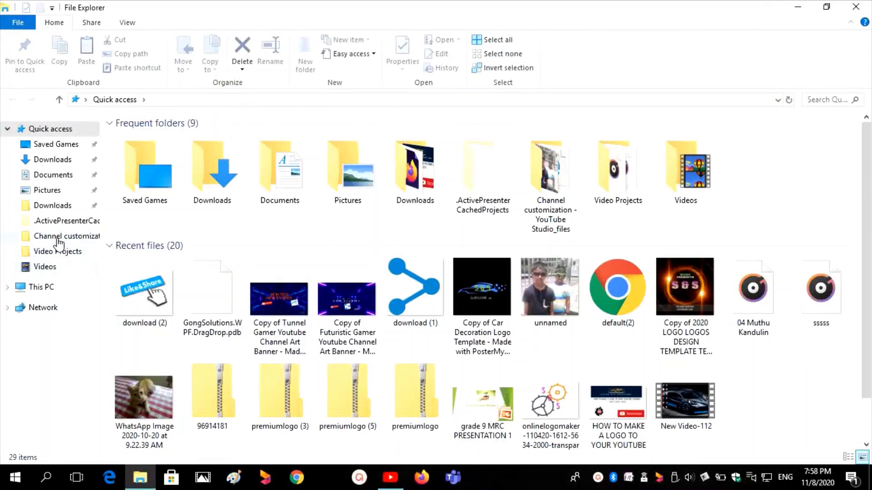
pyautogui.click(45, 161)
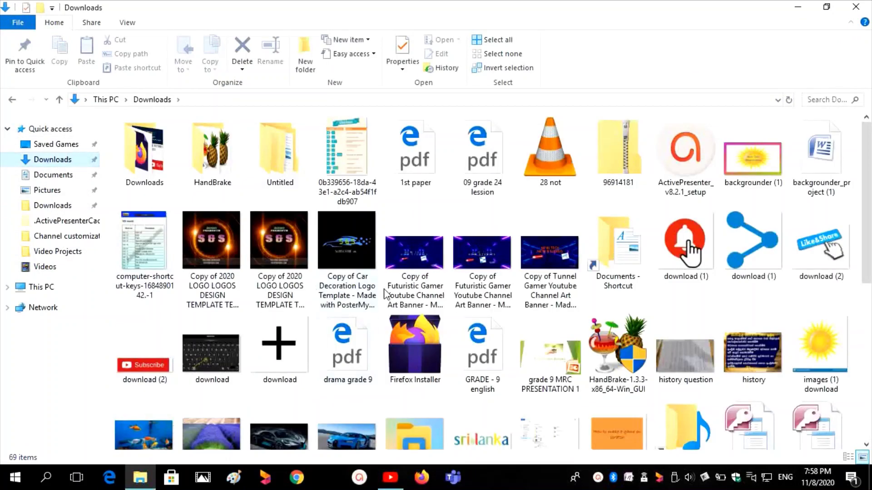
pyautogui.click(411, 273)
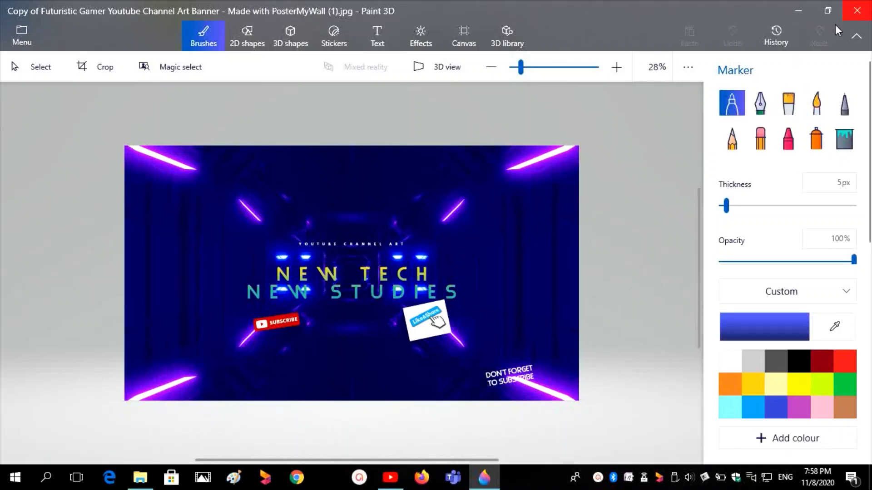
pyautogui.click(856, 10)
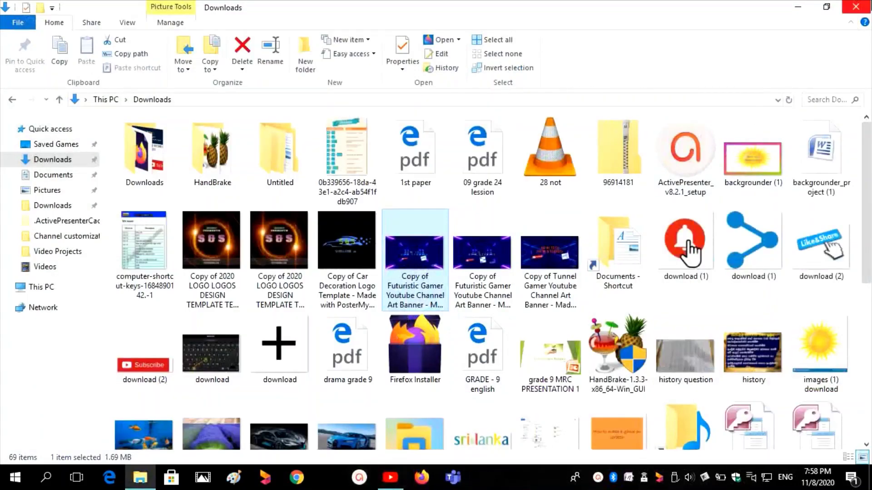
pyautogui.hotkey('alt', 'Tab')
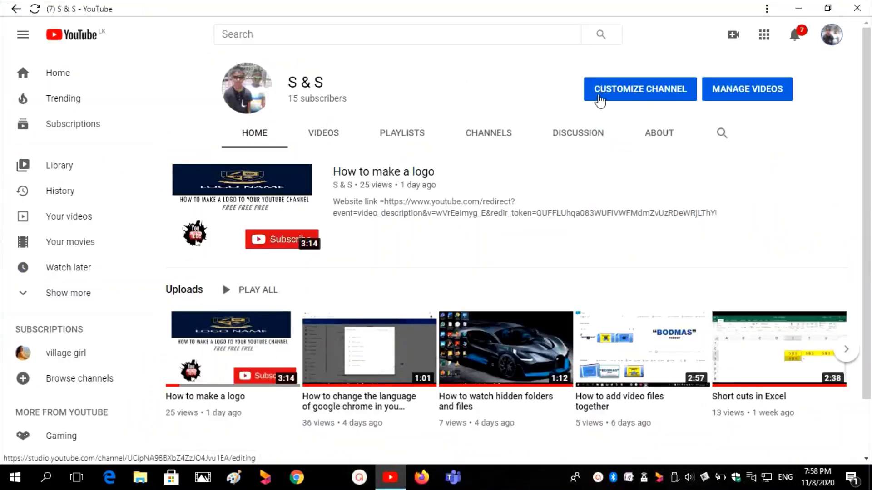
pyautogui.click(608, 97)
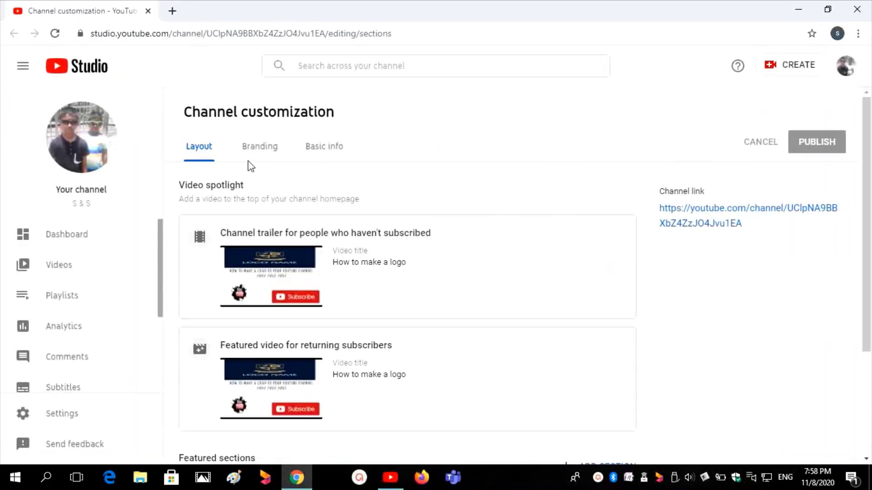
# Step: Upload the Futuristic Gamer banner JPG from Downloads as the Branding tab's banner image
pyautogui.click(261, 150)
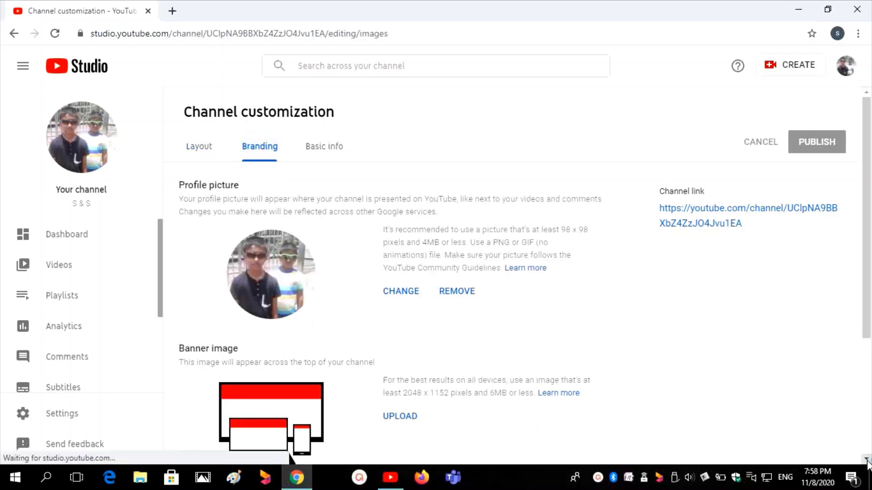
pyautogui.scroll(-2, 433, 296)
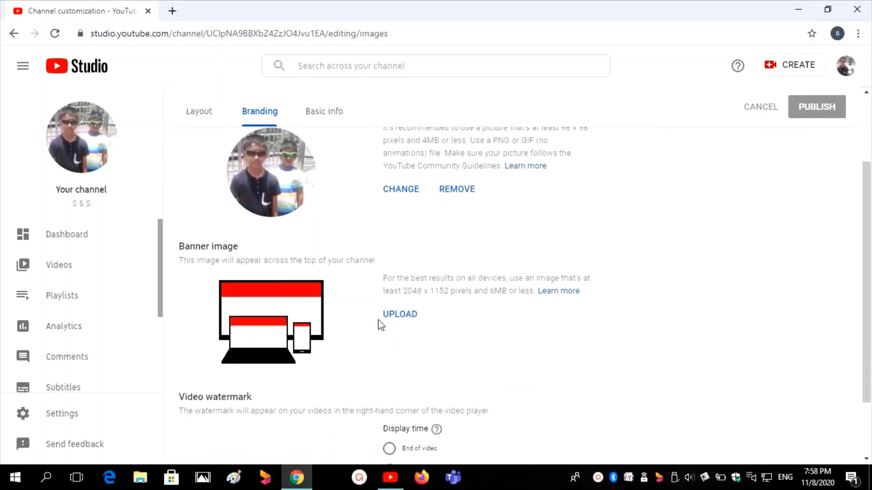
pyautogui.click(398, 318)
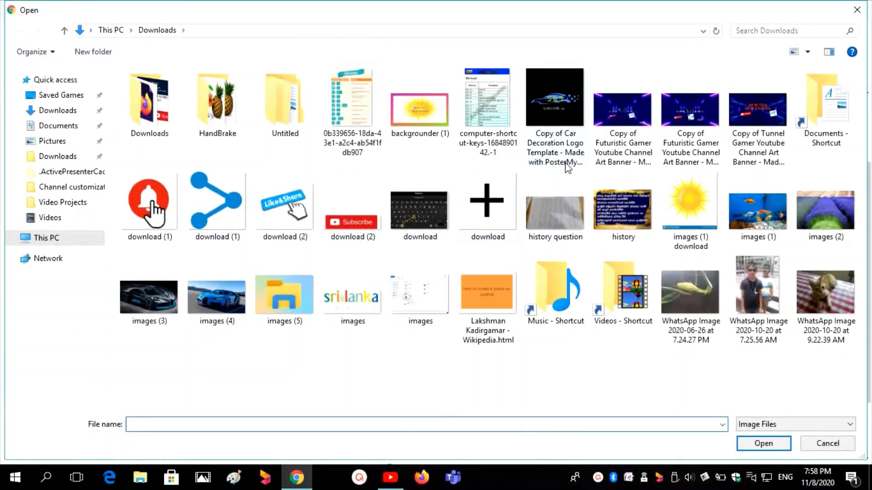
pyautogui.click(622, 125)
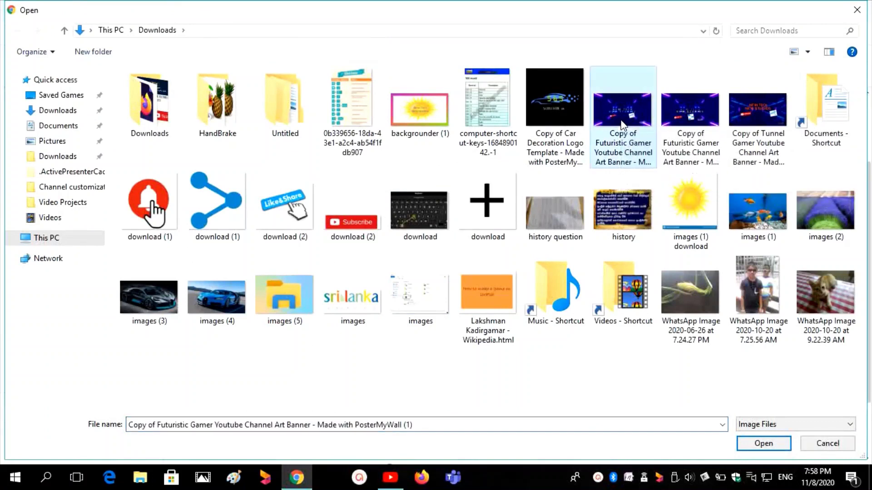
pyautogui.click(763, 444)
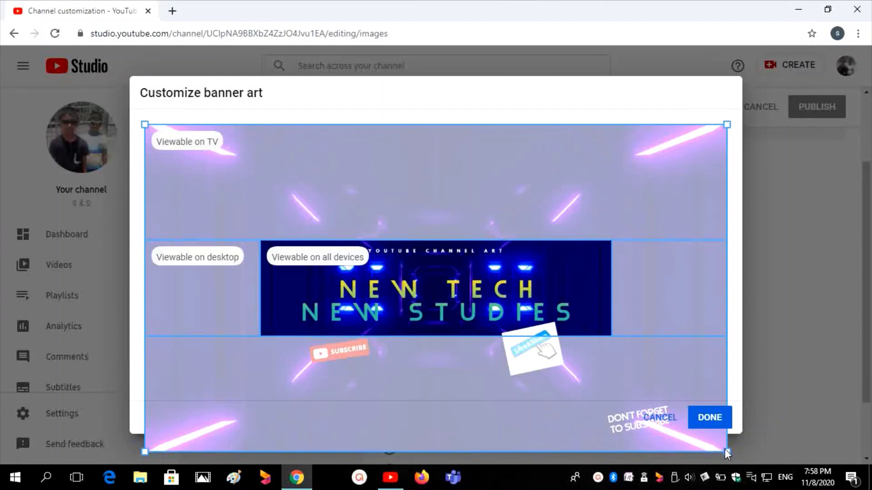
# Step: Shrink the banner crop slightly, accept it, publish the branding changes, and view the channel
pyautogui.moveTo(725, 450)
pyautogui.mouseDown()
pyautogui.moveTo(715, 441)
pyautogui.moveTo(736, 447)
pyautogui.mouseUp()
pyautogui.click(704, 425)
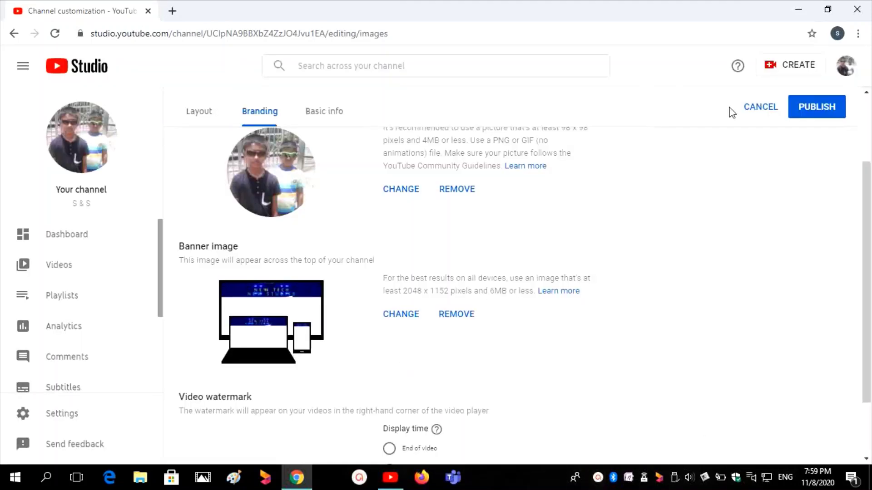
pyautogui.click(805, 117)
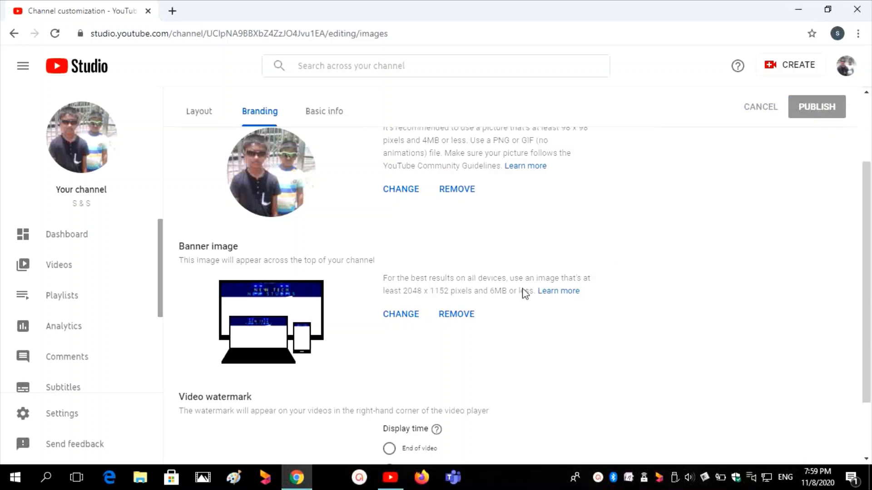
pyautogui.click(599, 478)
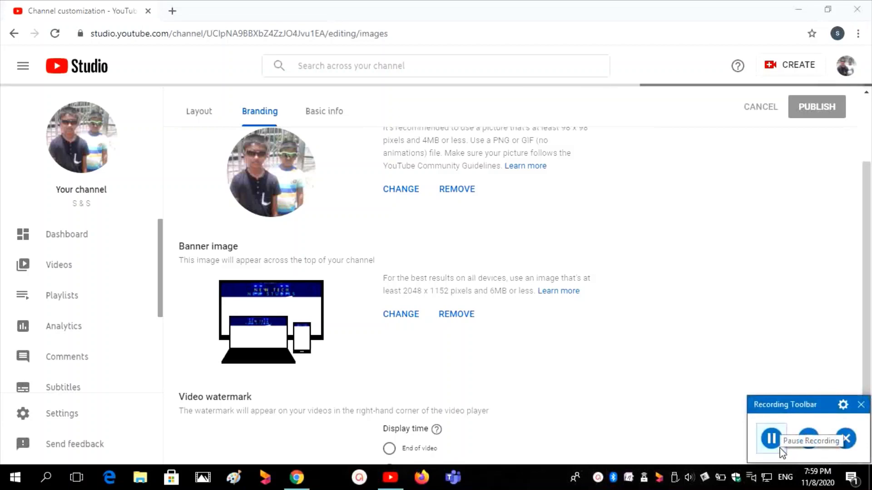
pyautogui.click(861, 404)
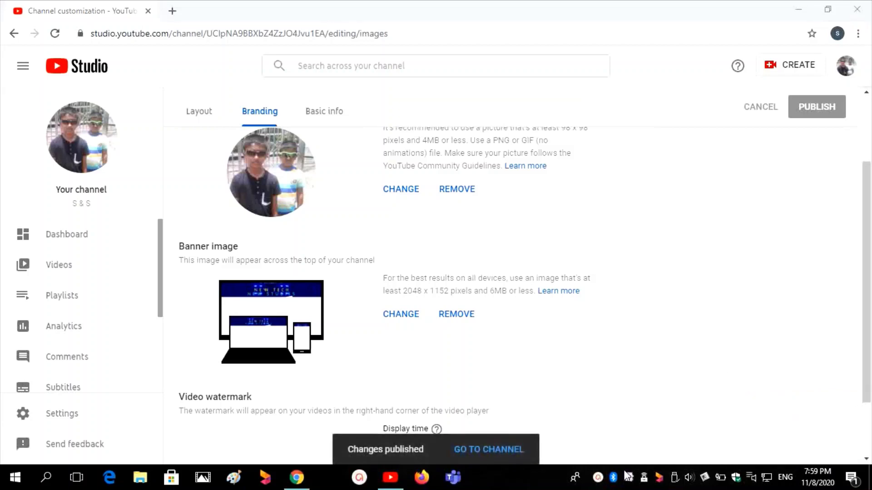
pyautogui.click(502, 450)
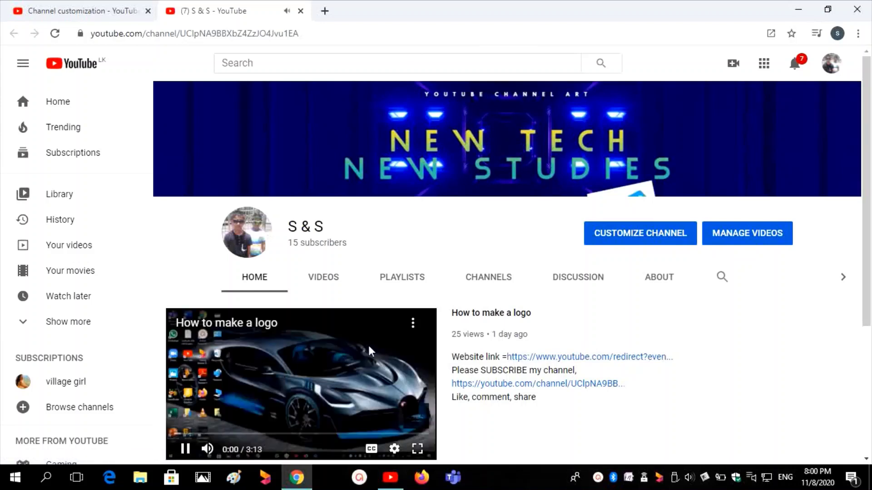
# Step: Pause the channel trailer and review the NEW TECH / NEW STUDIES banner
pyautogui.click(180, 402)
pyautogui.moveTo(276, 192)
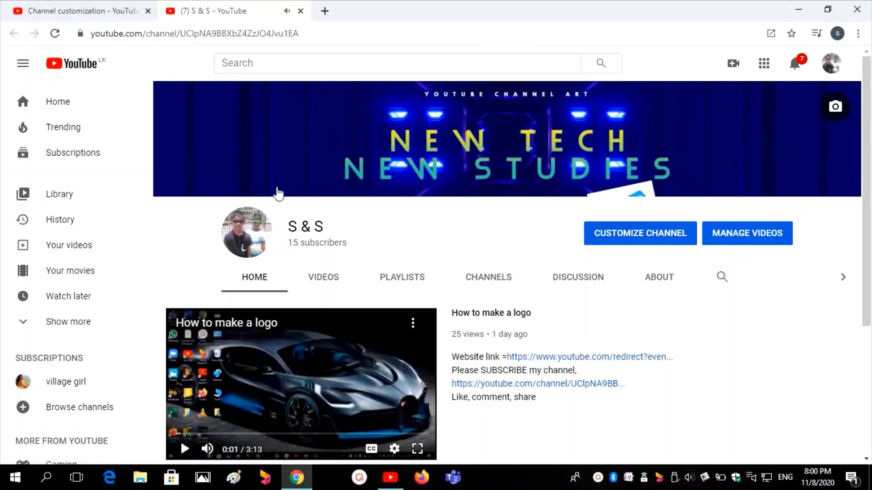